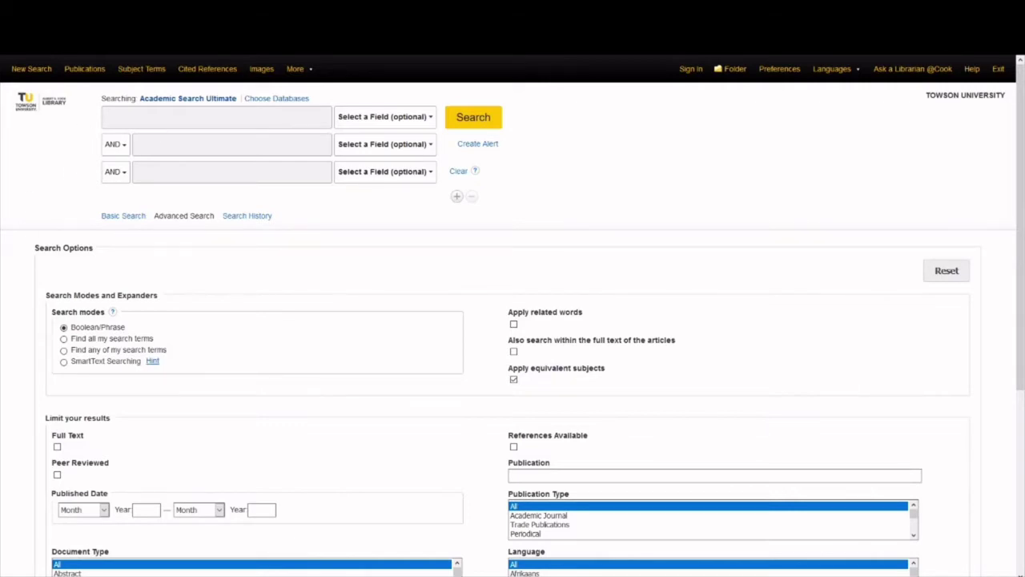
Search the database for "social media", "child" and "mental health" as three separate terms combined with AND
{"action": "left_click", "coordinate": [144, 114]}
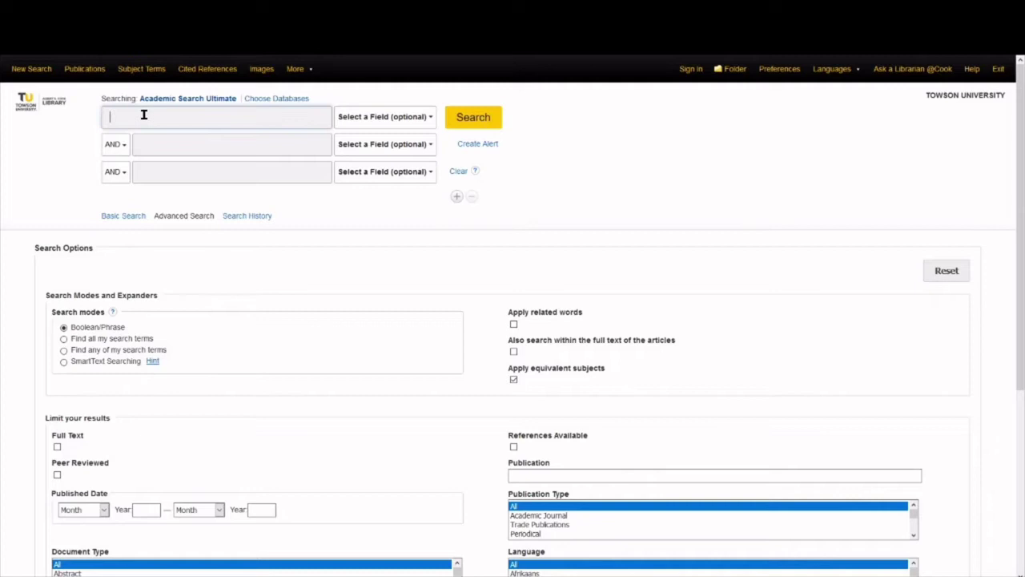
{"action": "type", "text": "social media"}
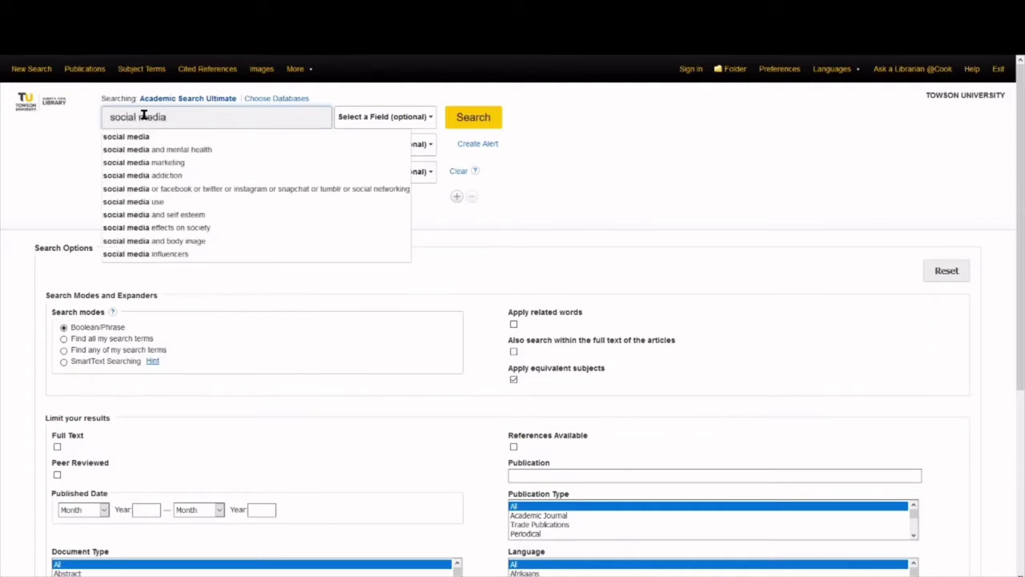
{"action": "left_click", "coordinate": [76, 137]}
{"action": "left_click", "coordinate": [167, 142]}
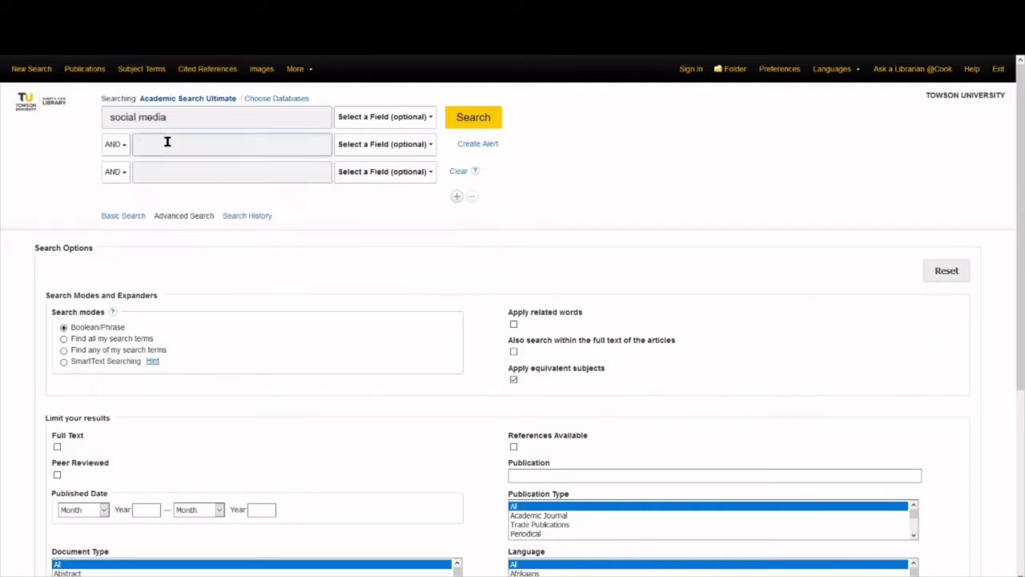
{"action": "type", "text": "child"}
{"action": "left_click", "coordinate": [50, 158]}
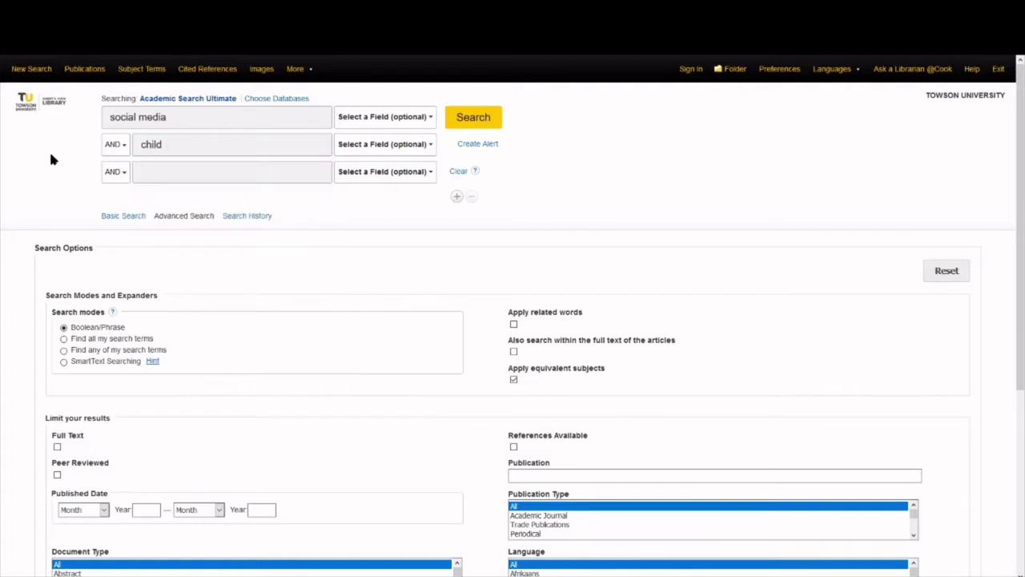
{"action": "left_click", "coordinate": [181, 162]}
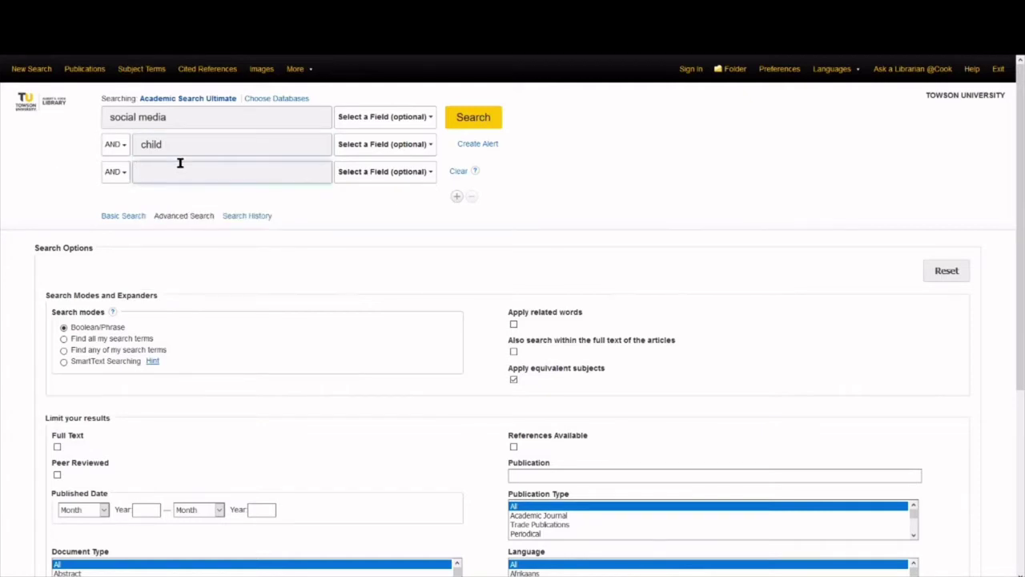
{"action": "type", "text": "mental health"}
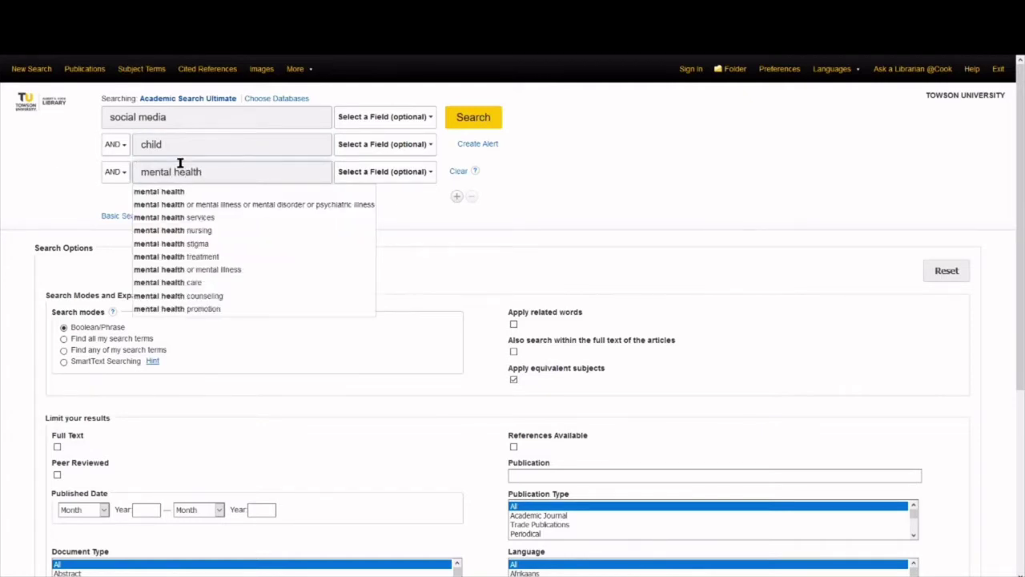
{"action": "key", "text": "Return"}
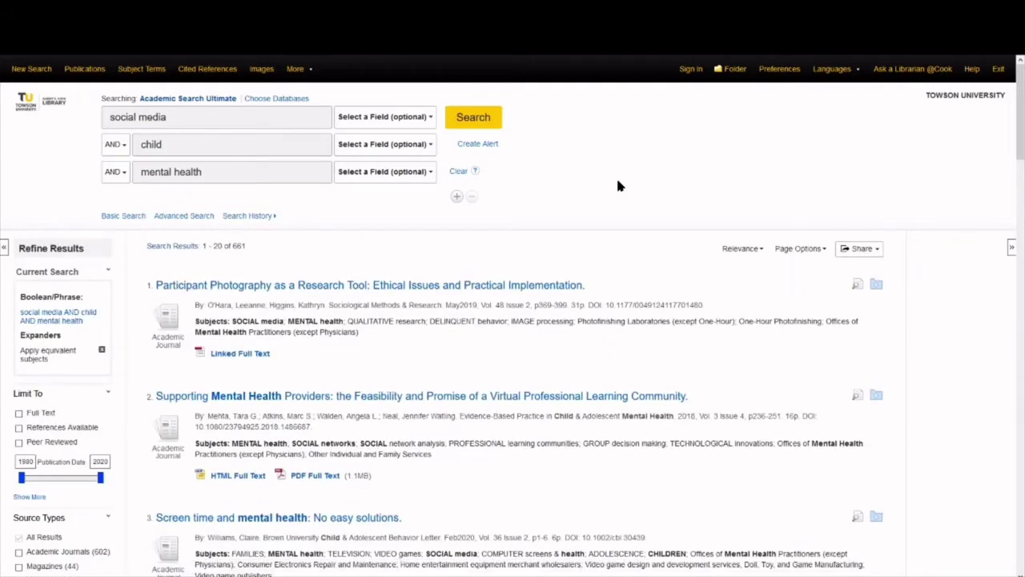
Review the result count and the listed articles for relevance to social media, children and mental health
{"action": "scroll", "coordinate": [618, 186], "scroll_direction": "down", "scroll_amount": 1}
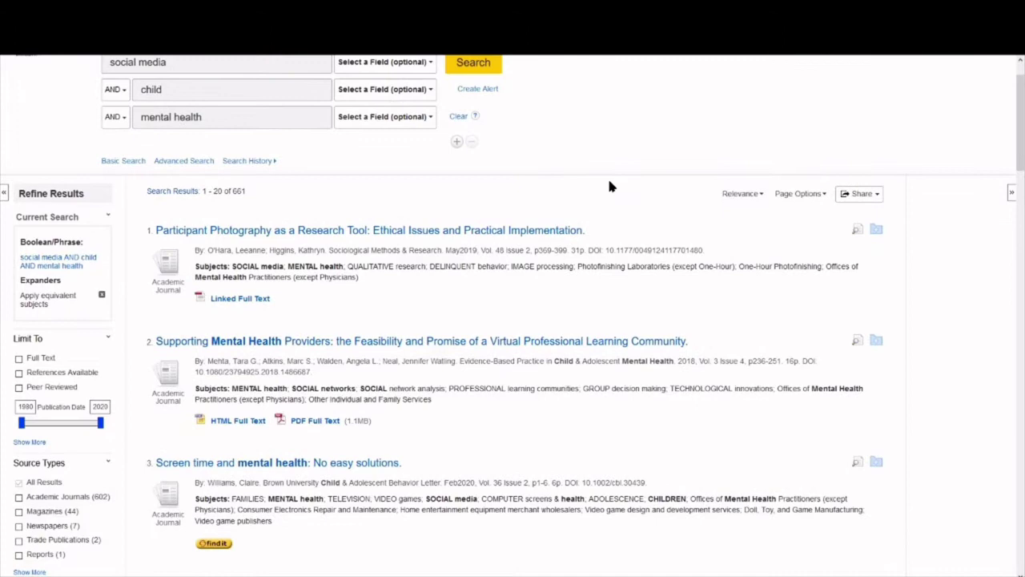
{"action": "double_click", "coordinate": [238, 190]}
{"action": "left_click", "coordinate": [424, 169]}
{"action": "scroll", "coordinate": [403, 172], "scroll_direction": "down", "scroll_amount": 4}
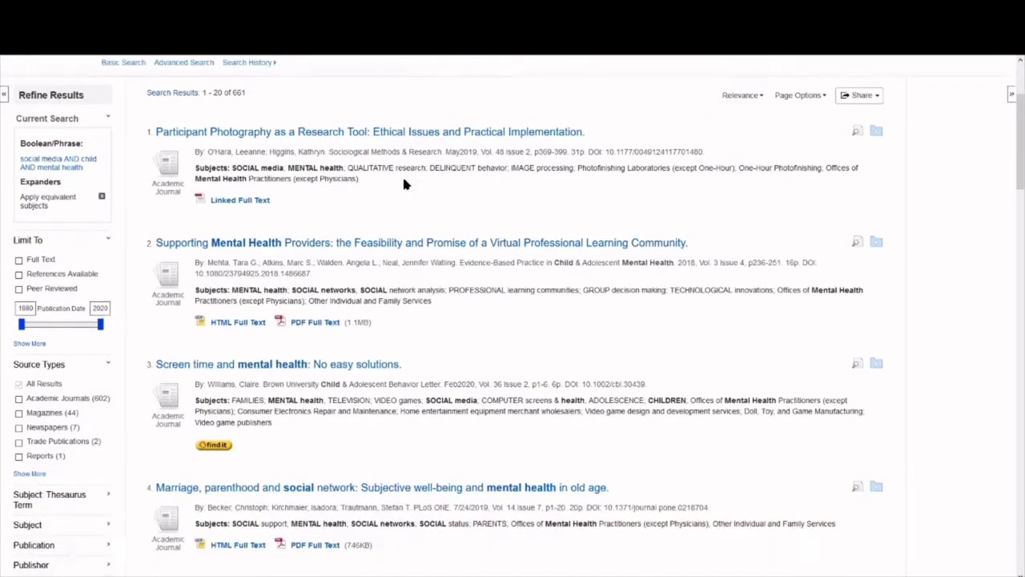
{"action": "scroll", "coordinate": [437, 183], "scroll_direction": "down", "scroll_amount": 1}
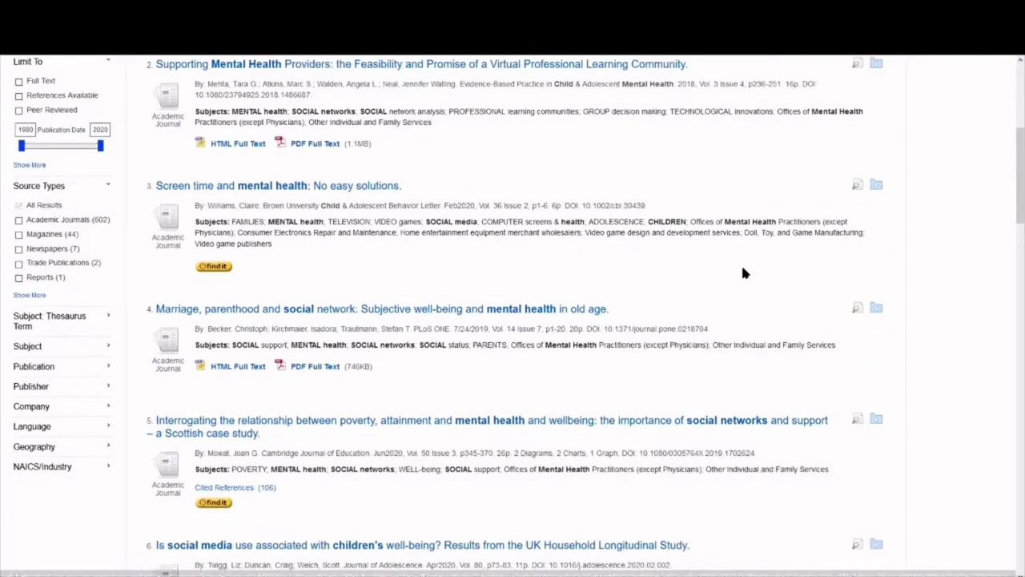
{"action": "scroll", "coordinate": [743, 272], "scroll_direction": "down", "scroll_amount": 1}
{"action": "scroll", "coordinate": [741, 275], "scroll_direction": "down", "scroll_amount": 2}
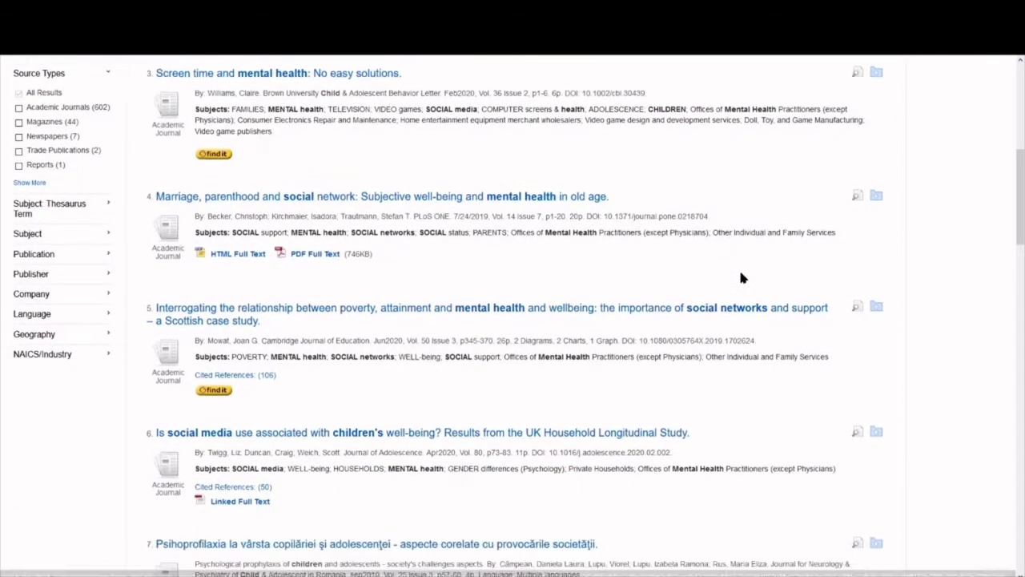
{"action": "scroll", "coordinate": [740, 277], "scroll_direction": "down", "scroll_amount": 3}
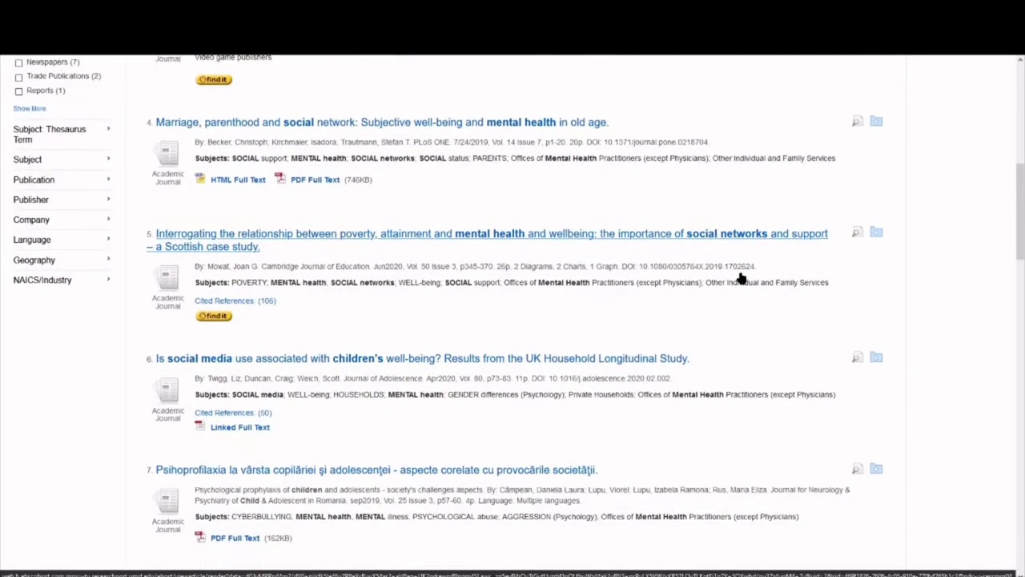
{"action": "scroll", "coordinate": [741, 277], "scroll_direction": "down", "scroll_amount": 7}
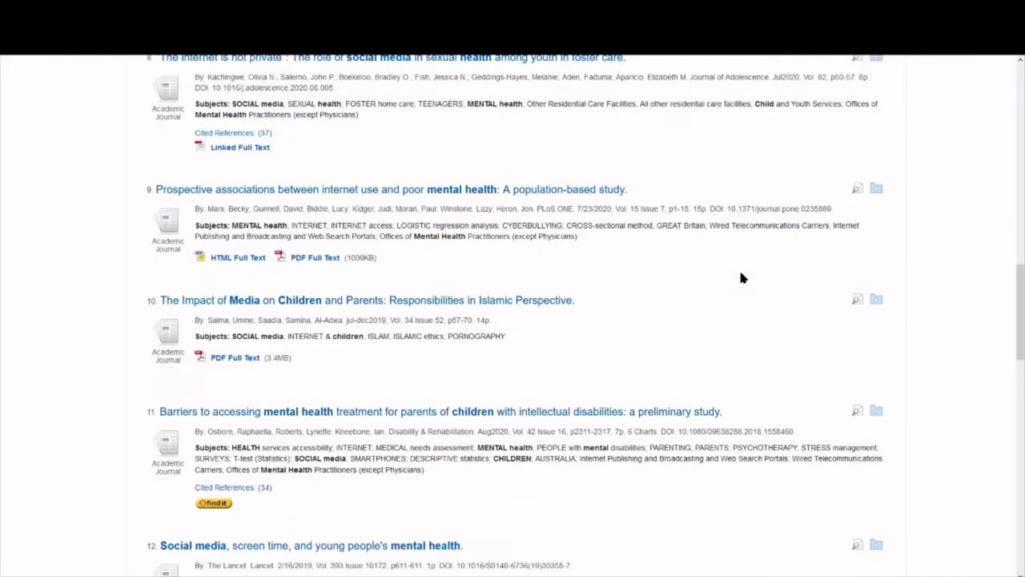
{"action": "scroll", "coordinate": [741, 277], "scroll_direction": "down", "scroll_amount": 3}
{"action": "scroll", "coordinate": [740, 278], "scroll_direction": "down", "scroll_amount": 1}
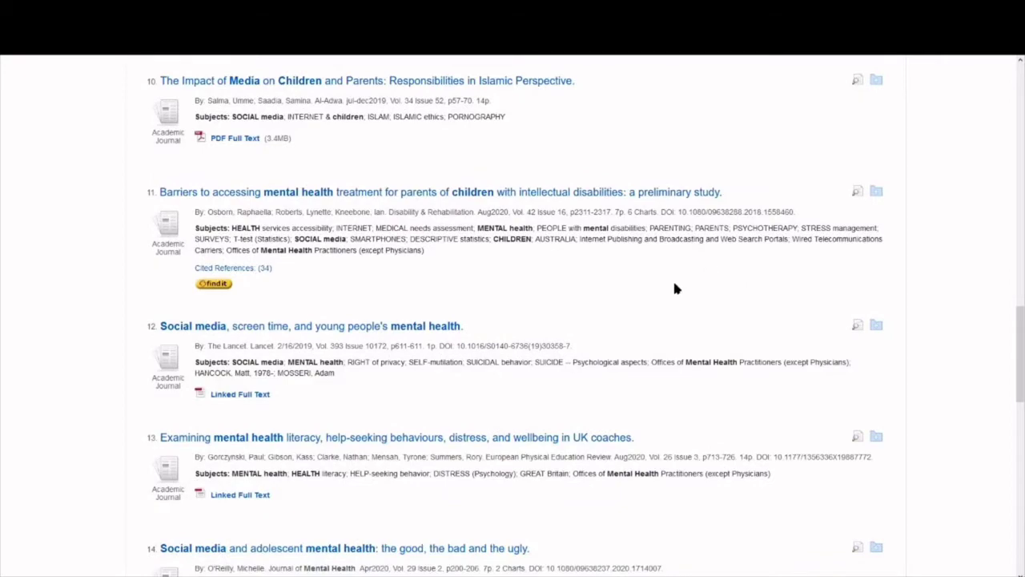
{"action": "scroll", "coordinate": [673, 290], "scroll_direction": "up", "scroll_amount": 20}
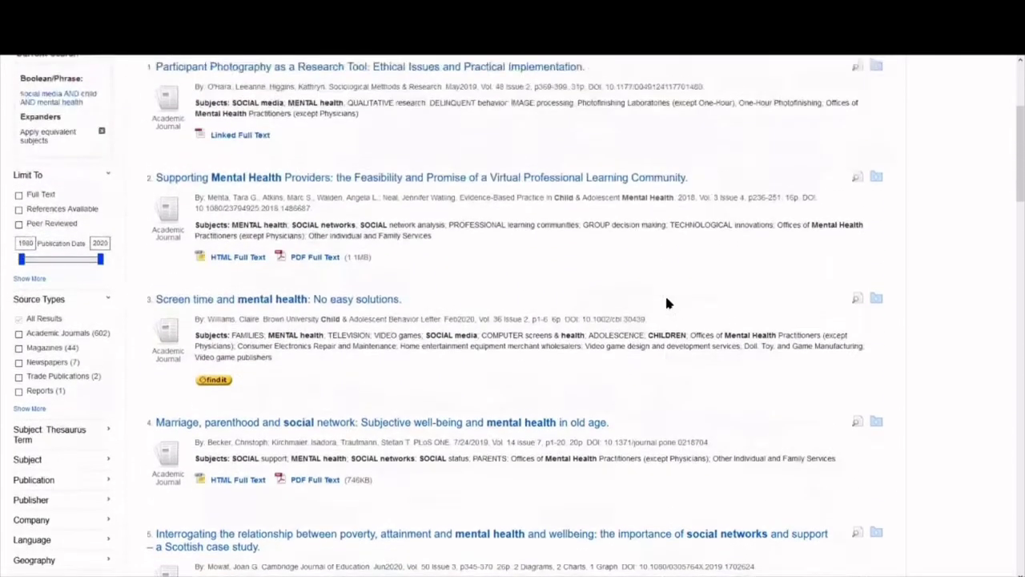
{"action": "scroll", "coordinate": [666, 303], "scroll_direction": "up", "scroll_amount": 3}
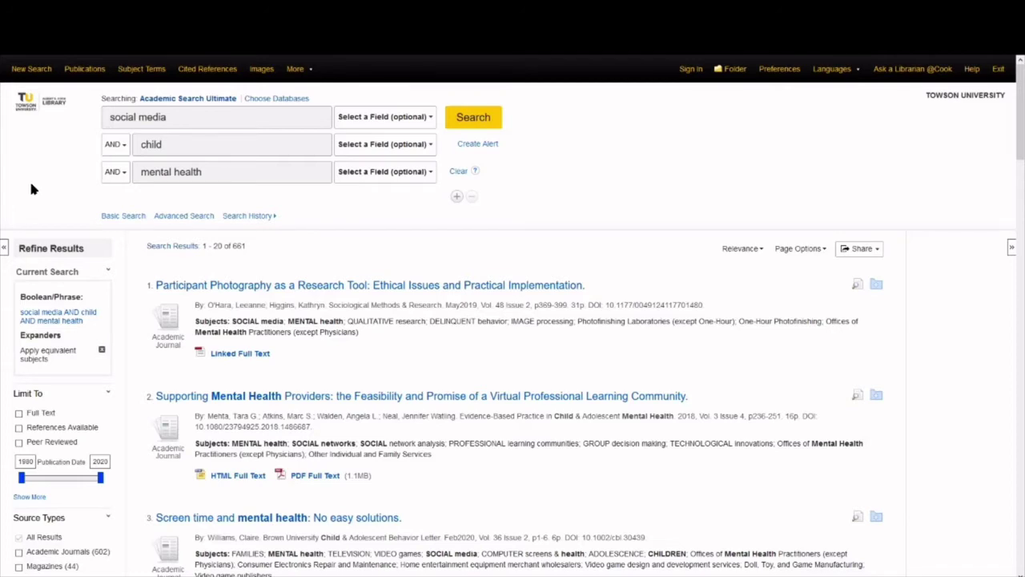
Enclose the first search term, social media, in quotation marks to make it an exact phrase
{"action": "double_click", "coordinate": [122, 117]}
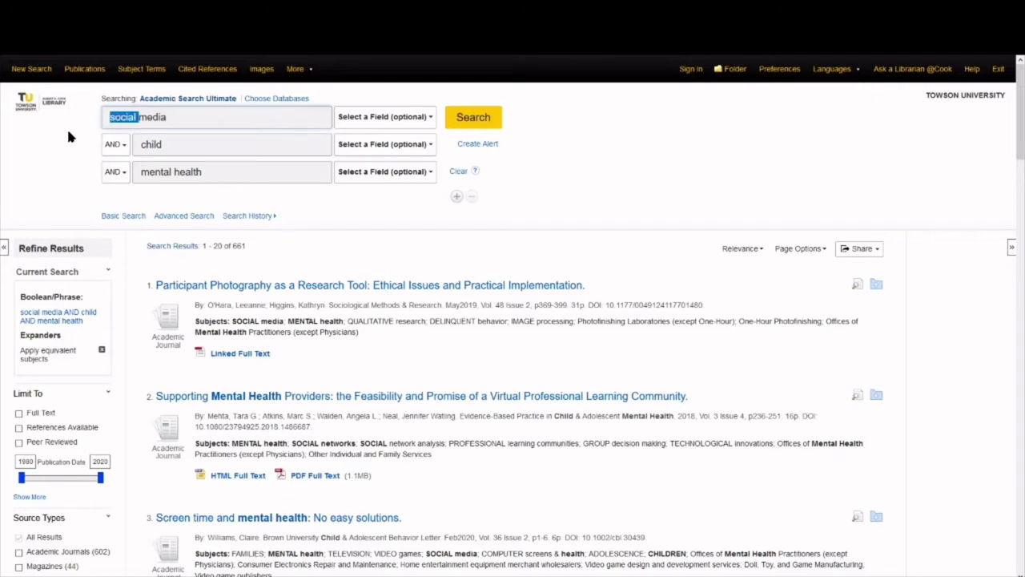
{"action": "double_click", "coordinate": [160, 118]}
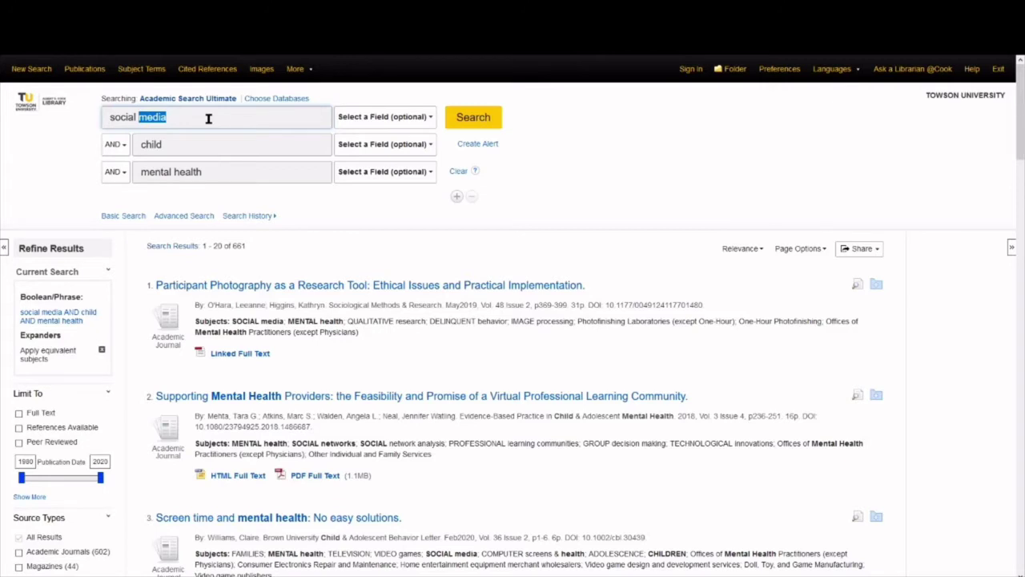
{"action": "left_click", "coordinate": [110, 119]}
{"action": "type", "text": "\""}
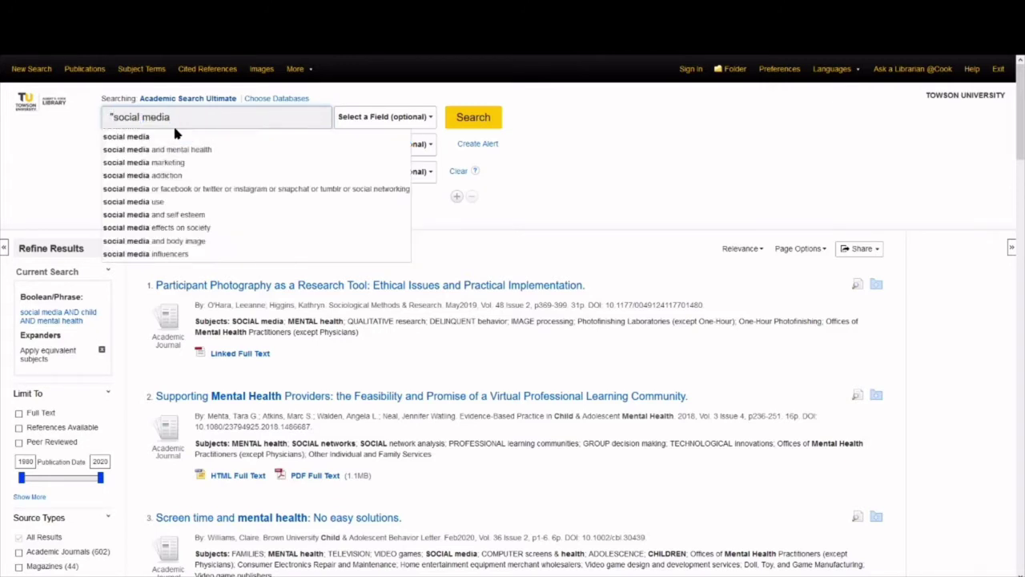
{"action": "type", "text": "\""}
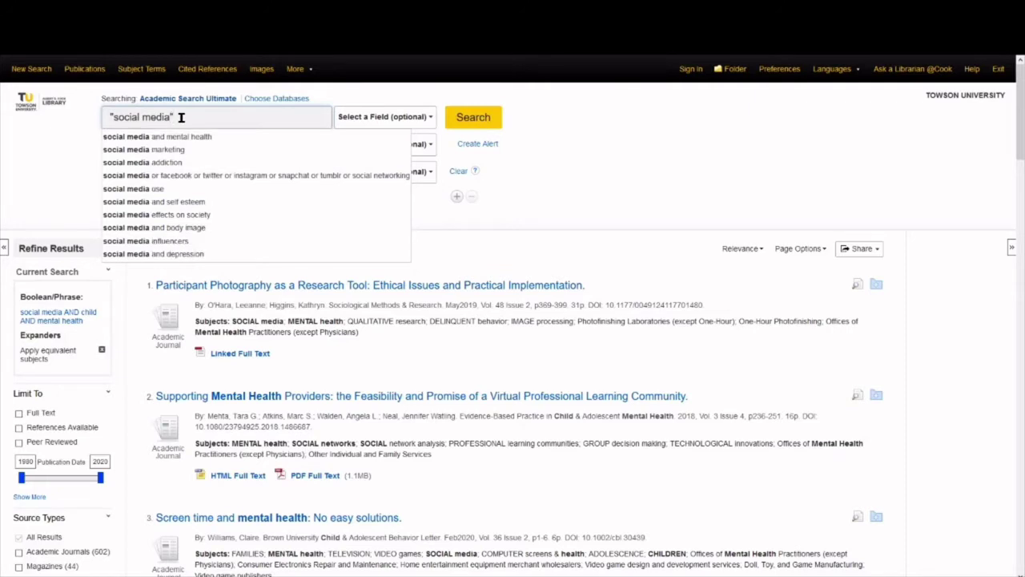
{"action": "left_click", "coordinate": [44, 153]}
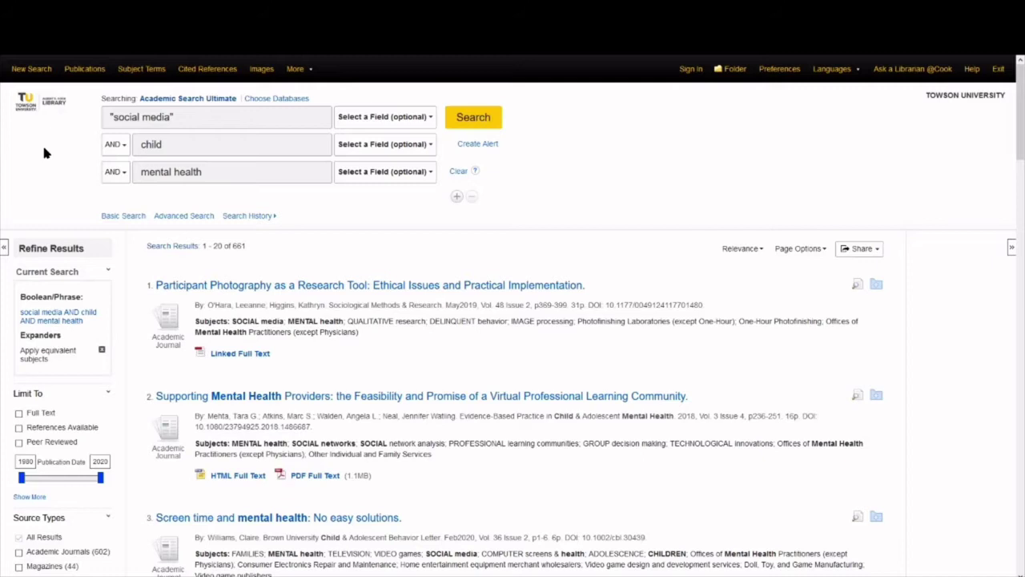
Enclose the term mental health in quotation marks, rerun the search and check the result count
{"action": "left_click", "coordinate": [142, 171]}
{"action": "type", "text": "\""}
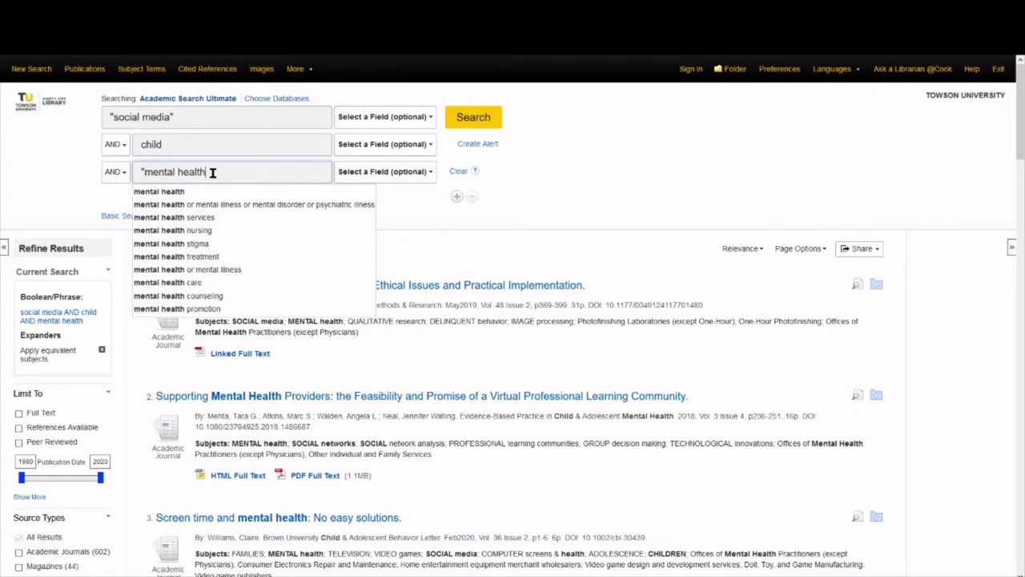
{"action": "type", "text": "\""}
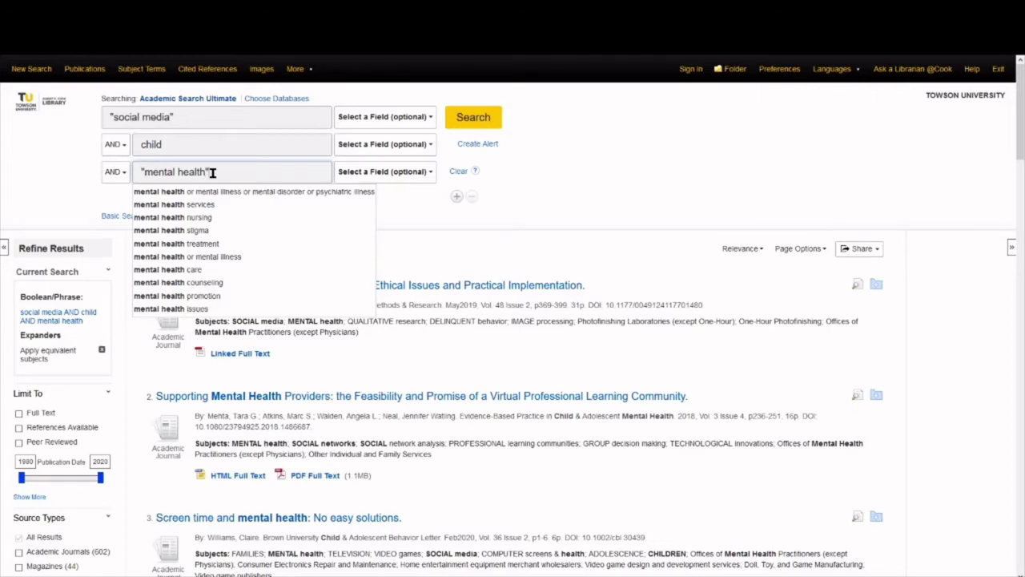
{"action": "left_click", "coordinate": [472, 119]}
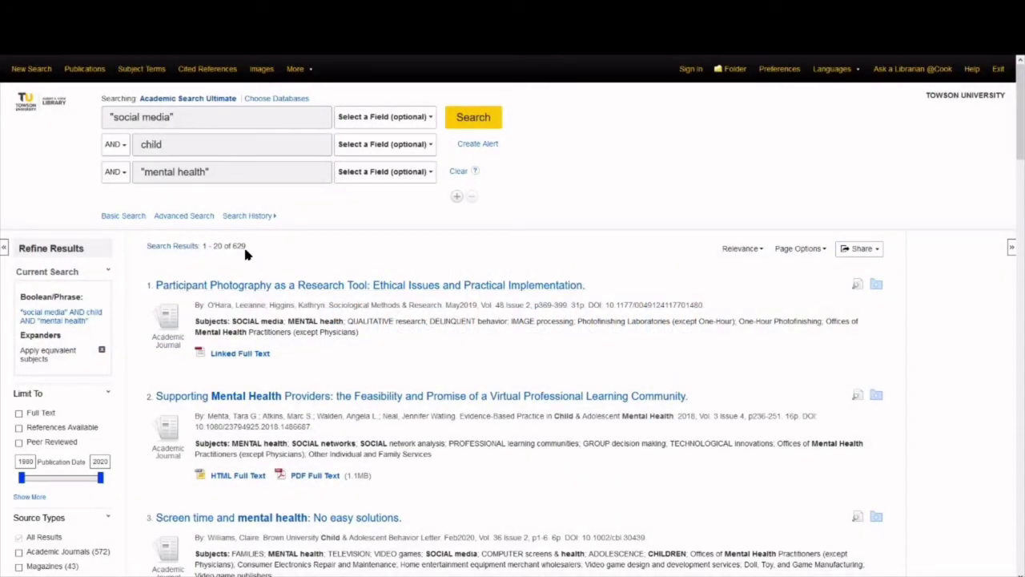
{"action": "left_click_drag", "start_coordinate": [247, 247], "coordinate": [234, 248]}
Truncate the second search term to child* and rerun the search
{"action": "left_click_drag", "start_coordinate": [165, 147], "coordinate": [142, 146]}
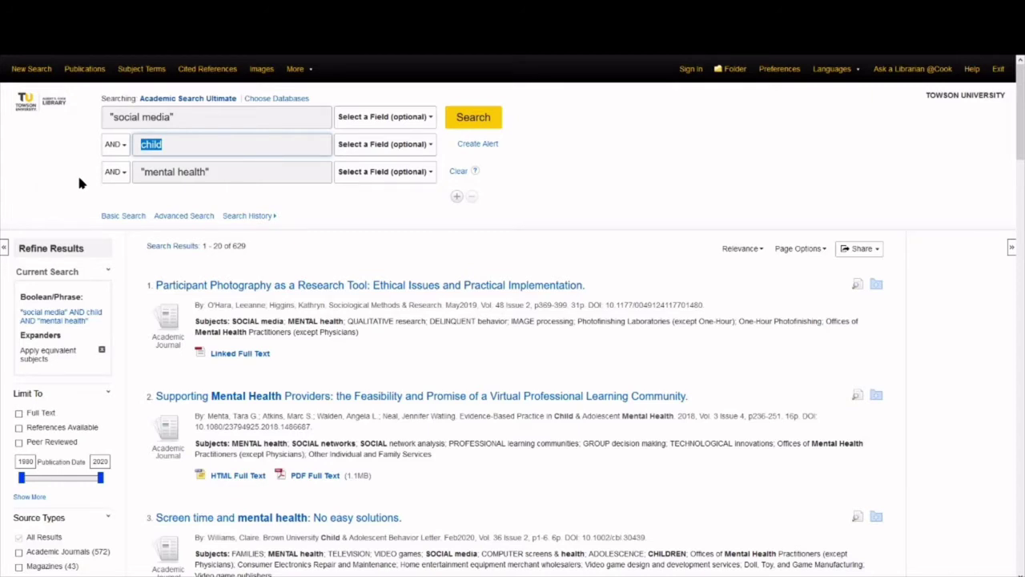
{"action": "left_click", "coordinate": [193, 147]}
{"action": "type", "text": "*"}
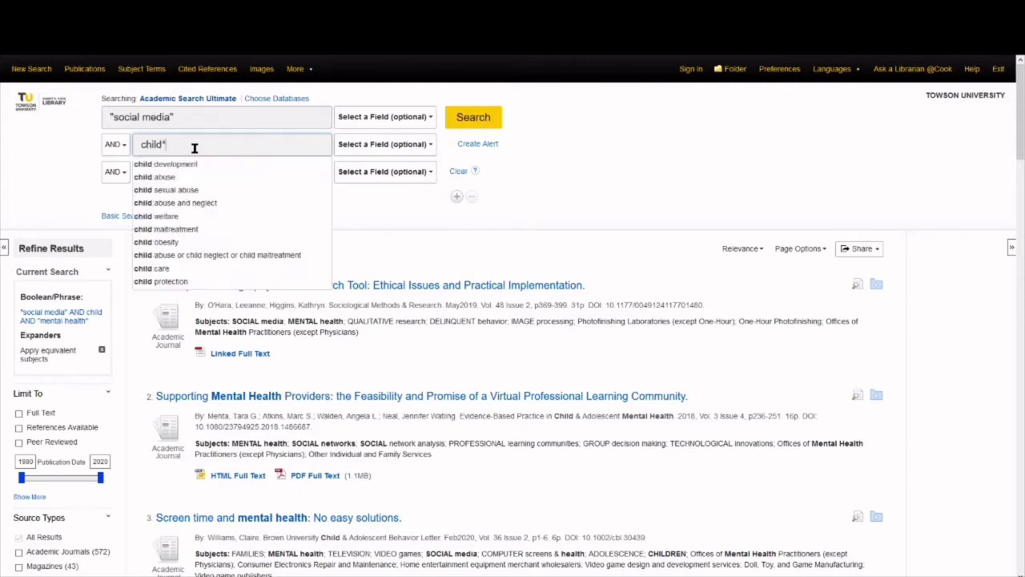
{"action": "left_click", "coordinate": [563, 152]}
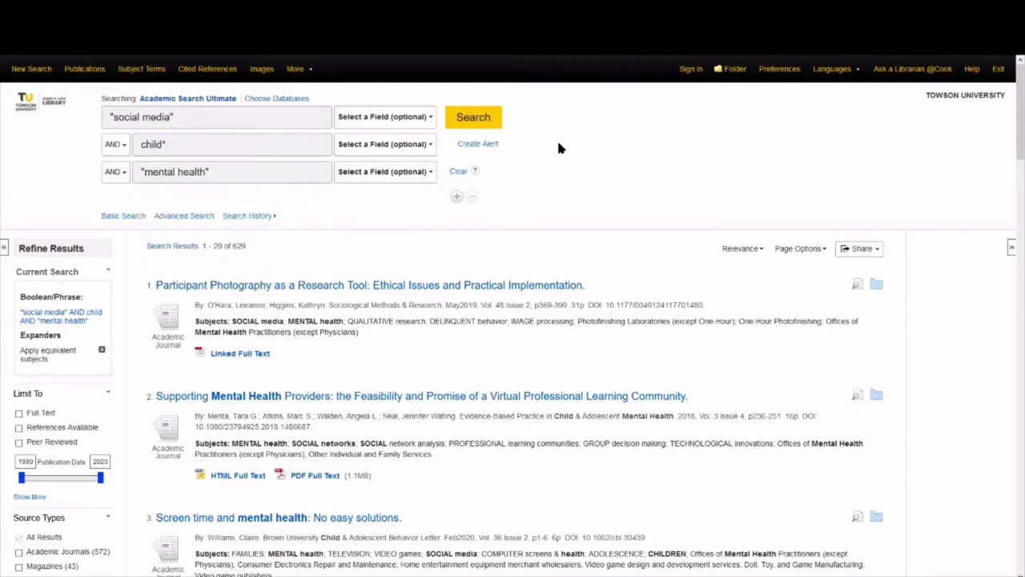
{"action": "left_click", "coordinate": [492, 116]}
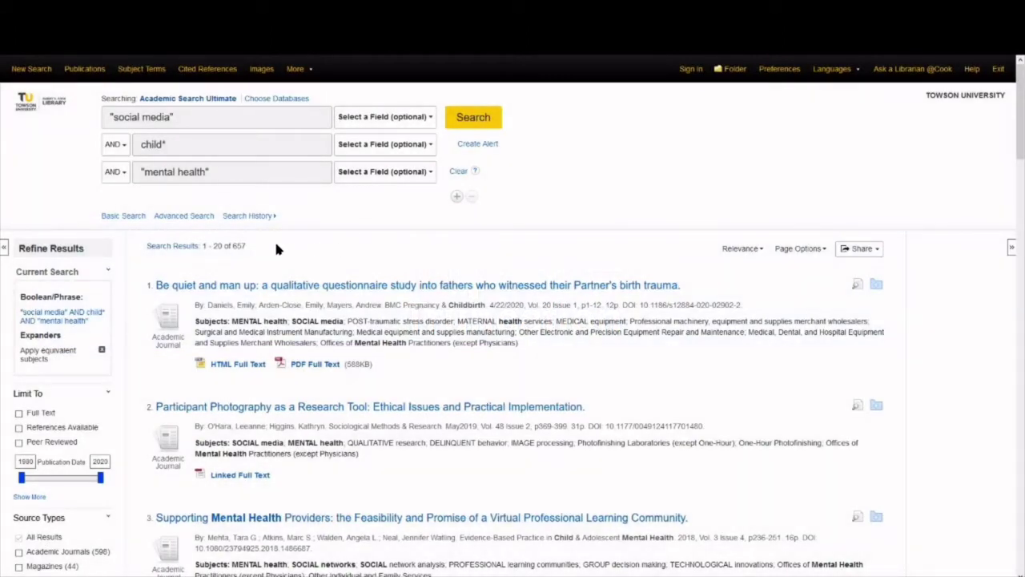
Examine the result count and the listed articles returned for the truncated search
{"action": "double_click", "coordinate": [239, 246]}
{"action": "scroll", "coordinate": [438, 249], "scroll_direction": "down", "scroll_amount": 5}
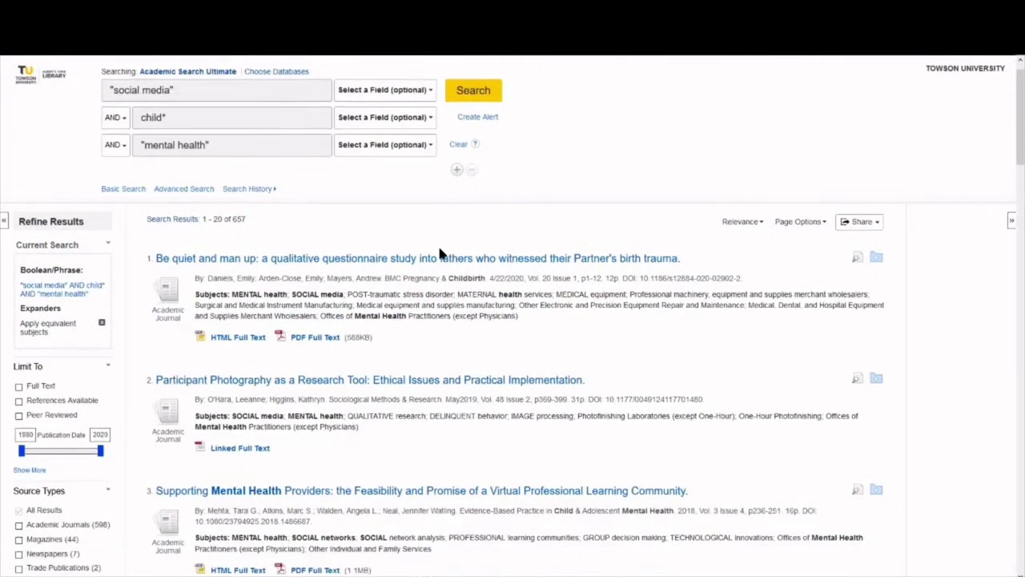
{"action": "scroll", "coordinate": [707, 330], "scroll_direction": "down", "scroll_amount": 2}
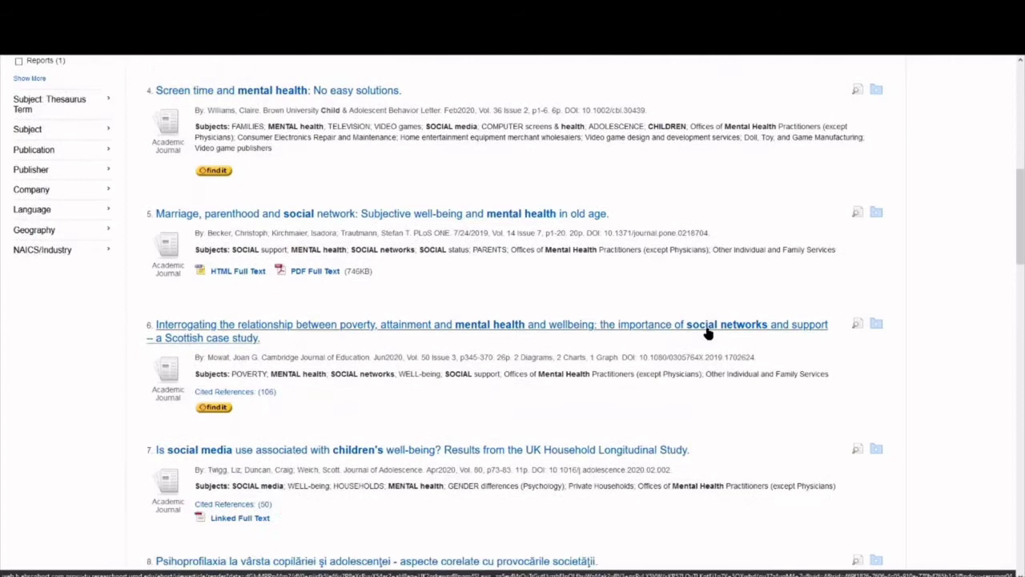
{"action": "scroll", "coordinate": [698, 344], "scroll_direction": "down", "scroll_amount": 3}
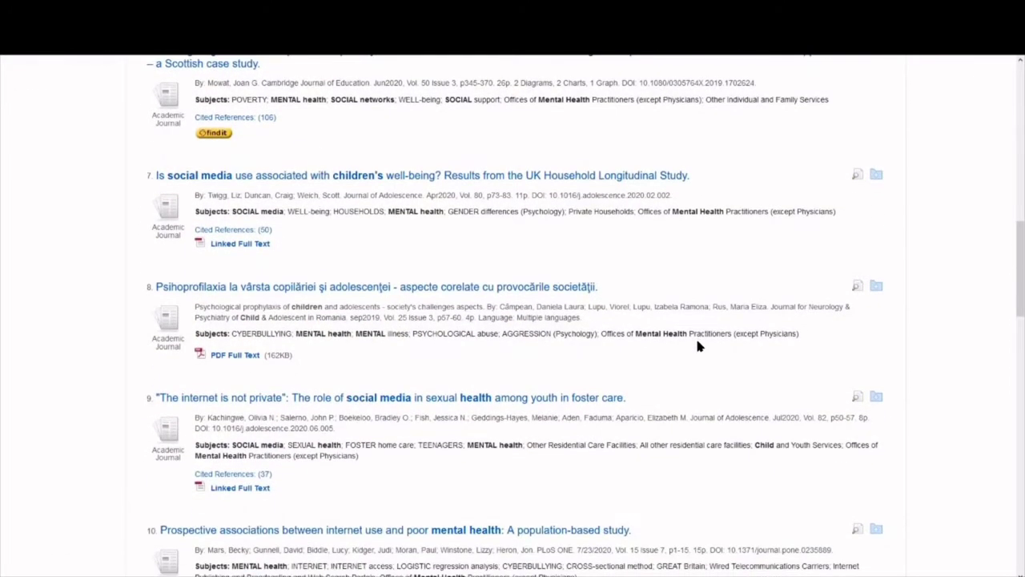
{"action": "scroll", "coordinate": [697, 341], "scroll_direction": "down", "scroll_amount": 1}
{"action": "scroll", "coordinate": [699, 337], "scroll_direction": "down", "scroll_amount": 2}
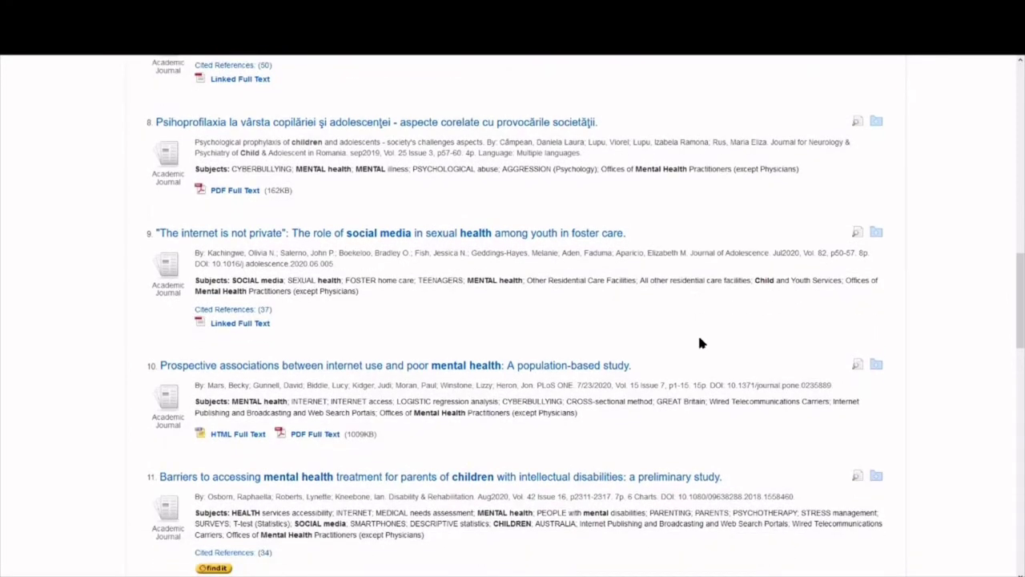
{"action": "scroll", "coordinate": [695, 335], "scroll_direction": "down", "scroll_amount": 1}
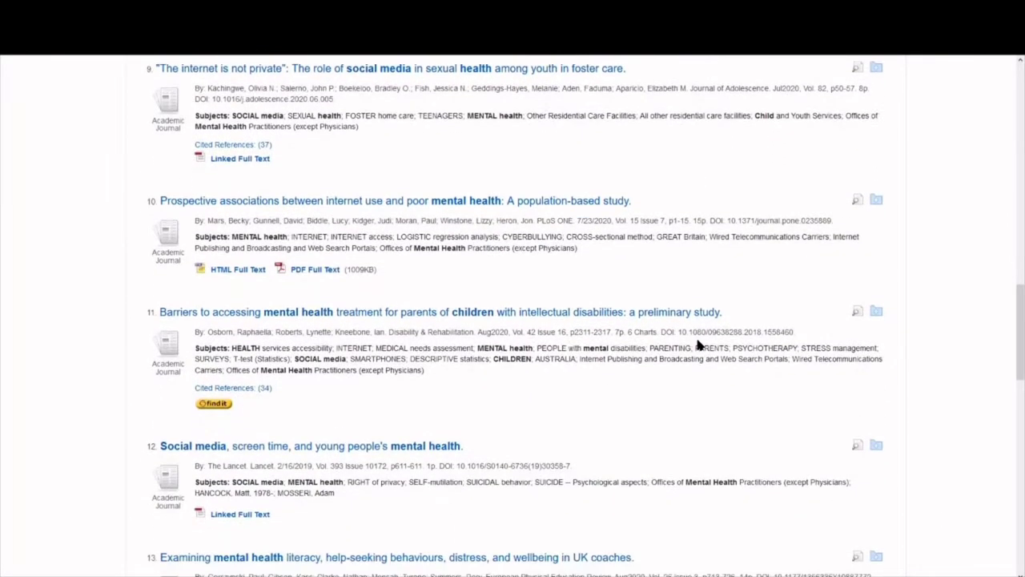
{"action": "scroll", "coordinate": [684, 337], "scroll_direction": "up", "scroll_amount": 2}
{"action": "scroll", "coordinate": [676, 349], "scroll_direction": "up", "scroll_amount": 7}
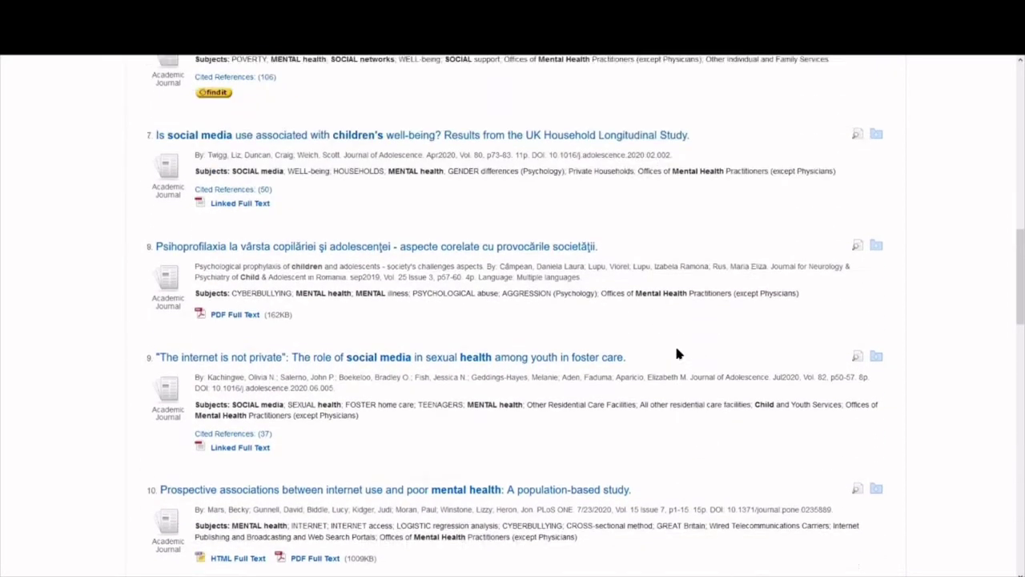
{"action": "scroll", "coordinate": [675, 350], "scroll_direction": "up", "scroll_amount": 3}
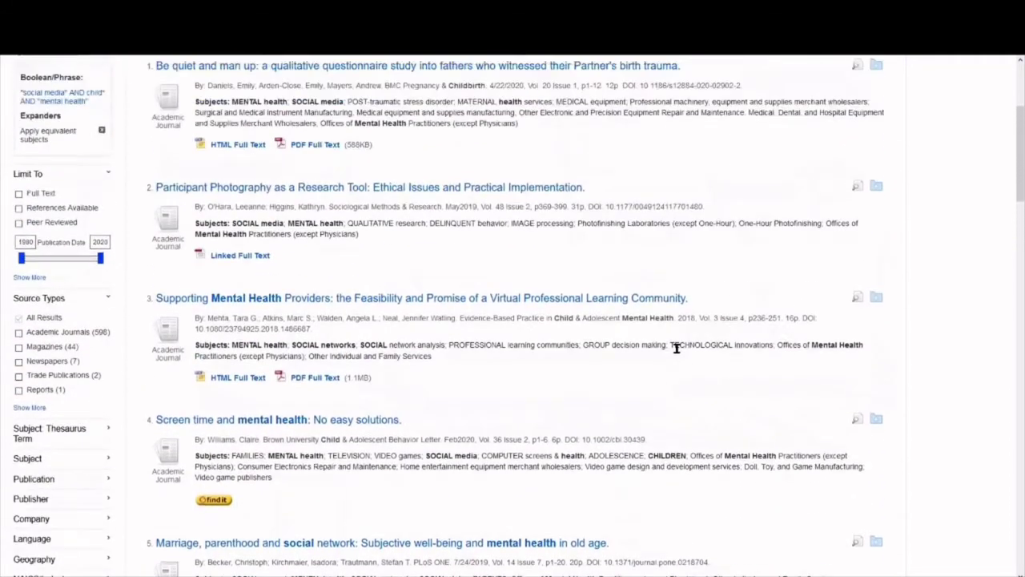
Look through the child* search results and open the record of the article on social media use and children's well-being
{"action": "scroll", "coordinate": [676, 348], "scroll_direction": "up", "scroll_amount": 3}
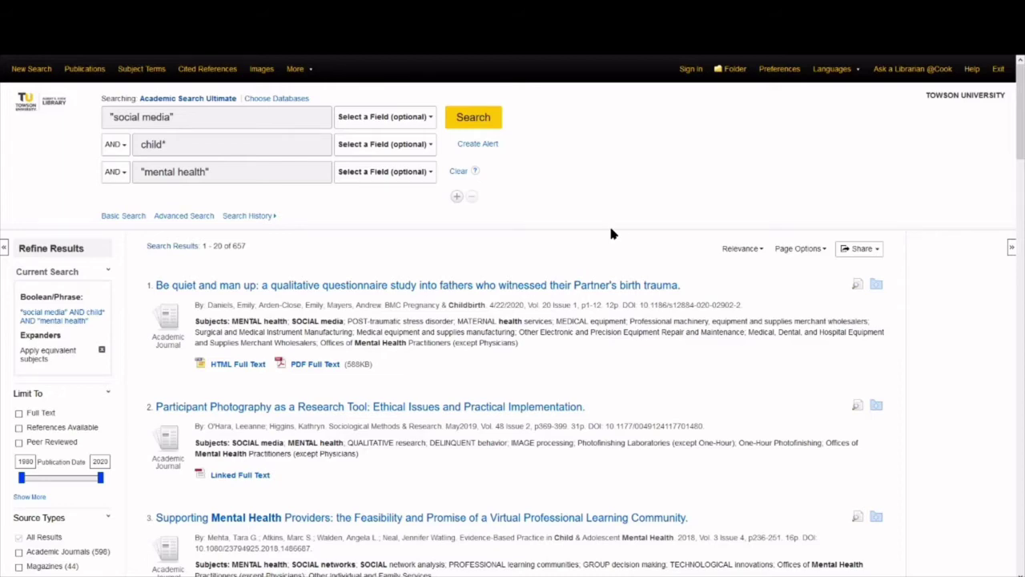
{"action": "scroll", "coordinate": [611, 233], "scroll_direction": "down", "scroll_amount": 4}
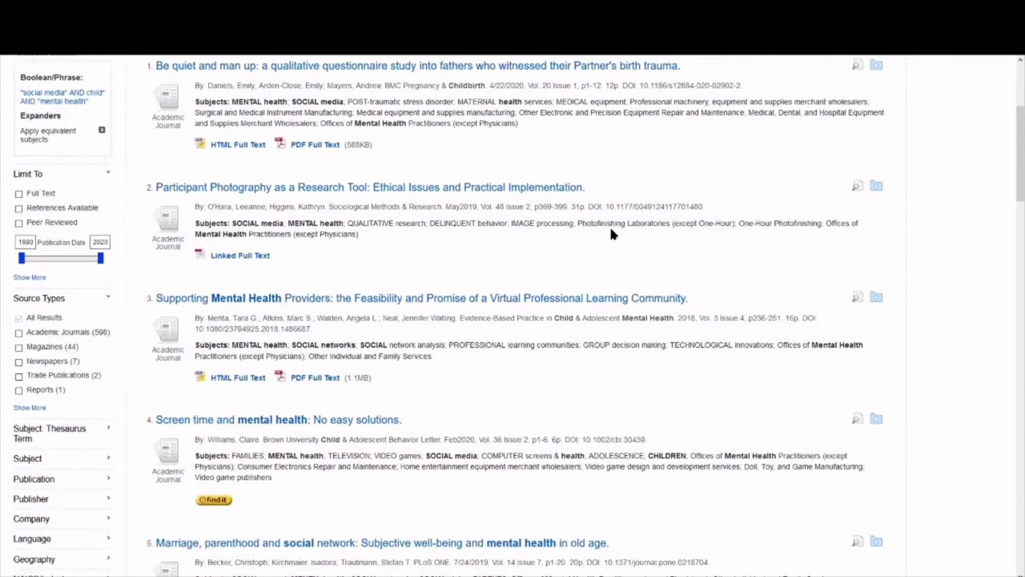
{"action": "scroll", "coordinate": [611, 234], "scroll_direction": "down", "scroll_amount": 3}
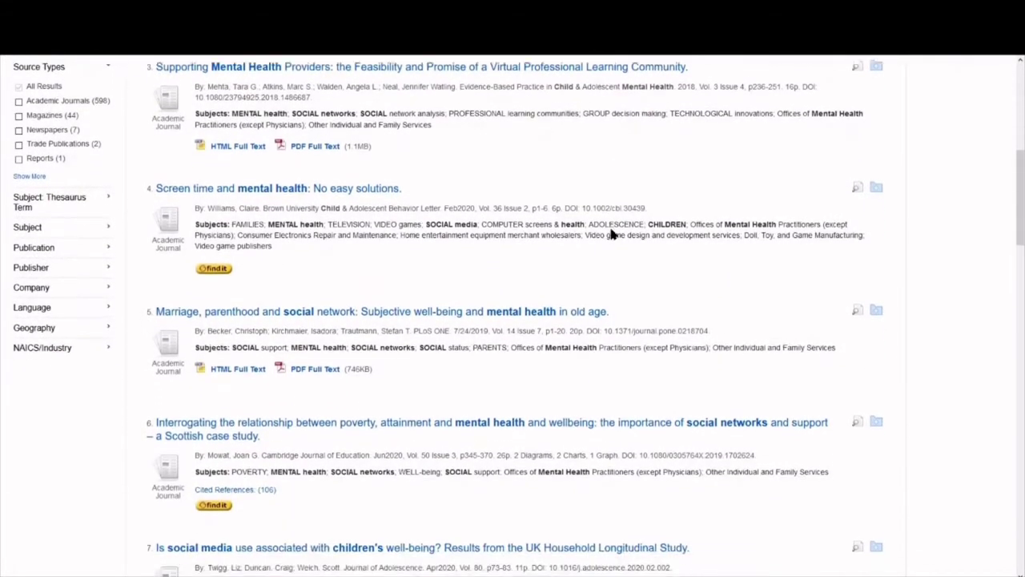
{"action": "scroll", "coordinate": [611, 234], "scroll_direction": "down", "scroll_amount": 2}
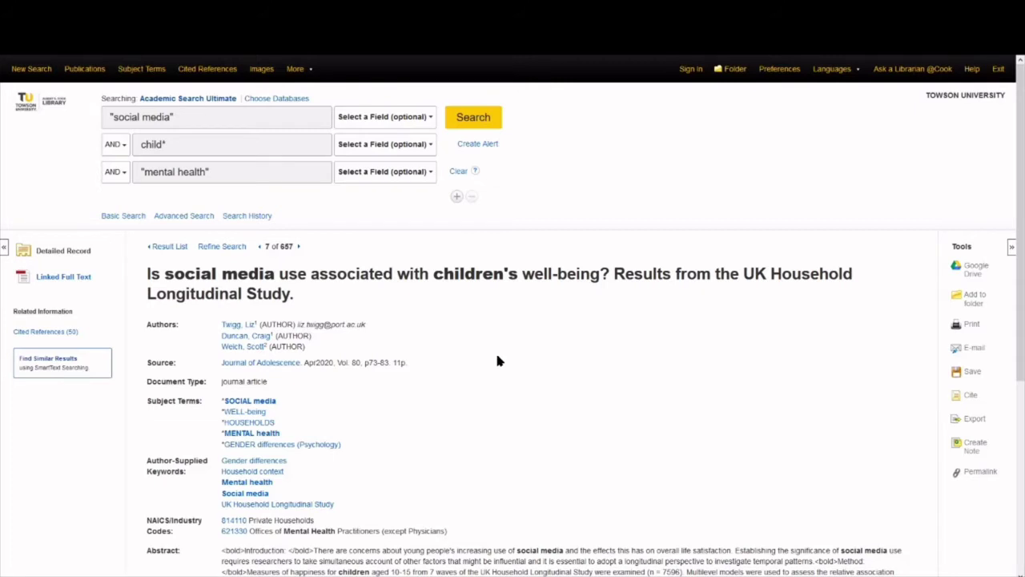
Examine the article record's subject terms, keywords and abstract for alternative search terms, highlighting the subject term WELL-being
{"action": "scroll", "coordinate": [497, 358], "scroll_direction": "down", "scroll_amount": 1}
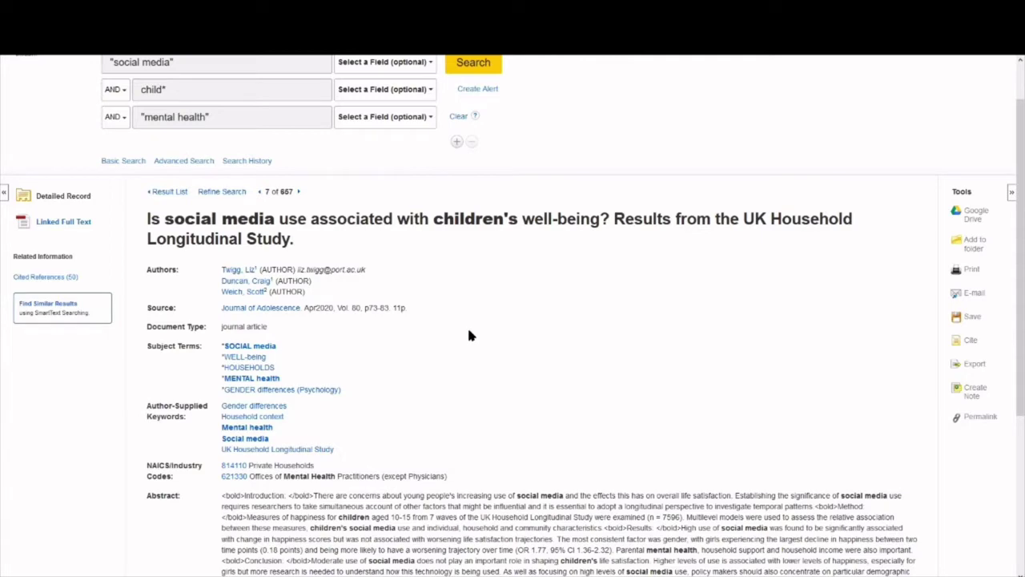
{"action": "scroll", "coordinate": [469, 336], "scroll_direction": "down", "scroll_amount": 1}
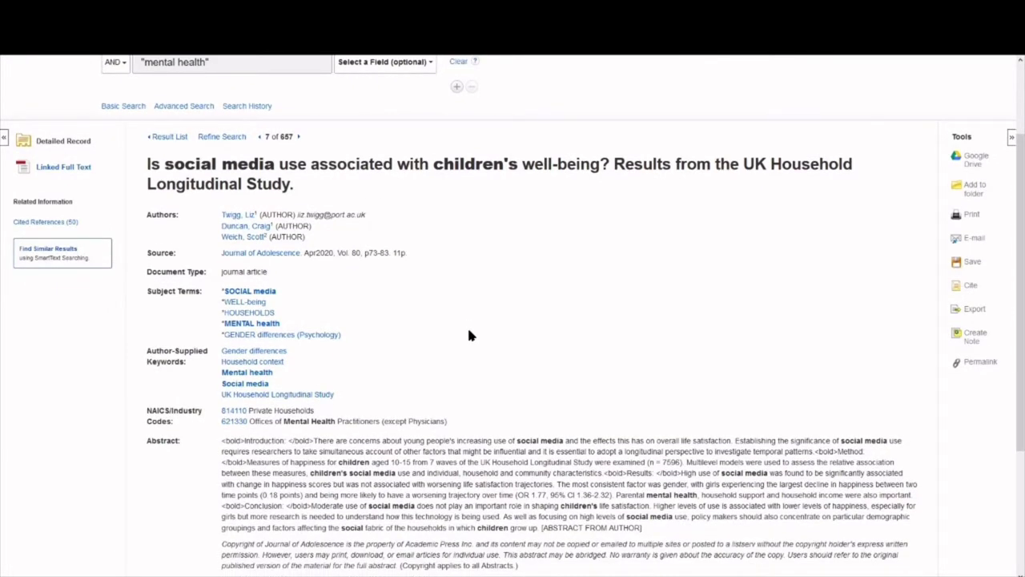
{"action": "left_click_drag", "start_coordinate": [202, 292], "coordinate": [147, 292]}
{"action": "left_click", "coordinate": [151, 289]}
{"action": "left_click_drag", "start_coordinate": [266, 302], "coordinate": [213, 307]}
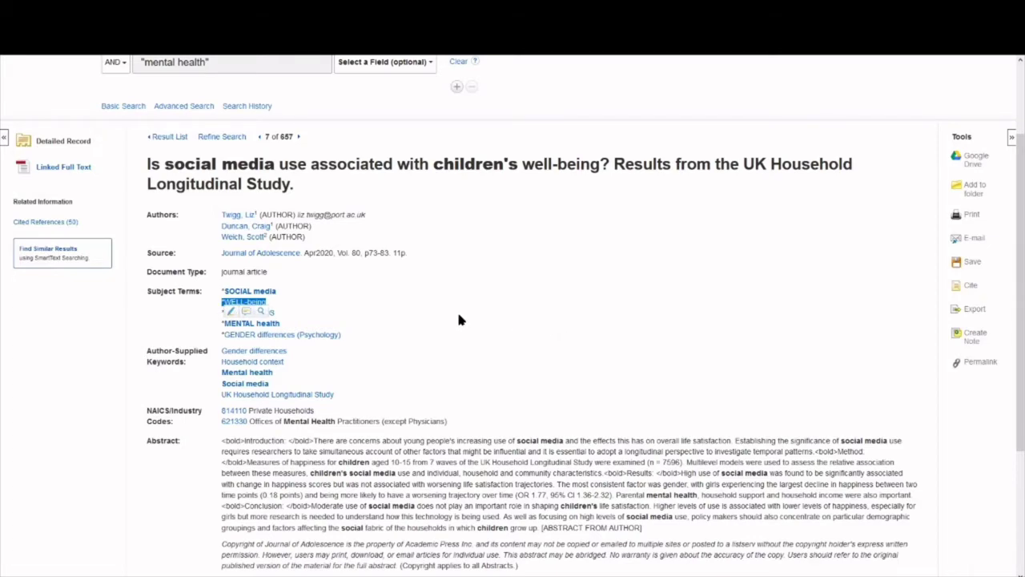
Return from the article record to the result list and go back to its search terms
{"action": "scroll", "coordinate": [436, 305], "scroll_direction": "up", "scroll_amount": 2}
{"action": "left_click", "coordinate": [265, 176]}
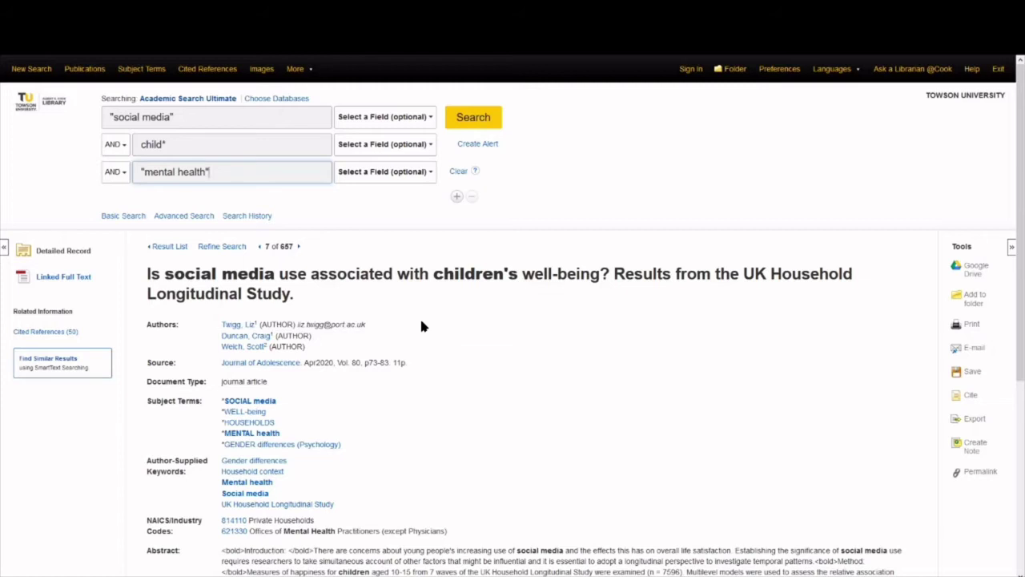
{"action": "left_click", "coordinate": [165, 247]}
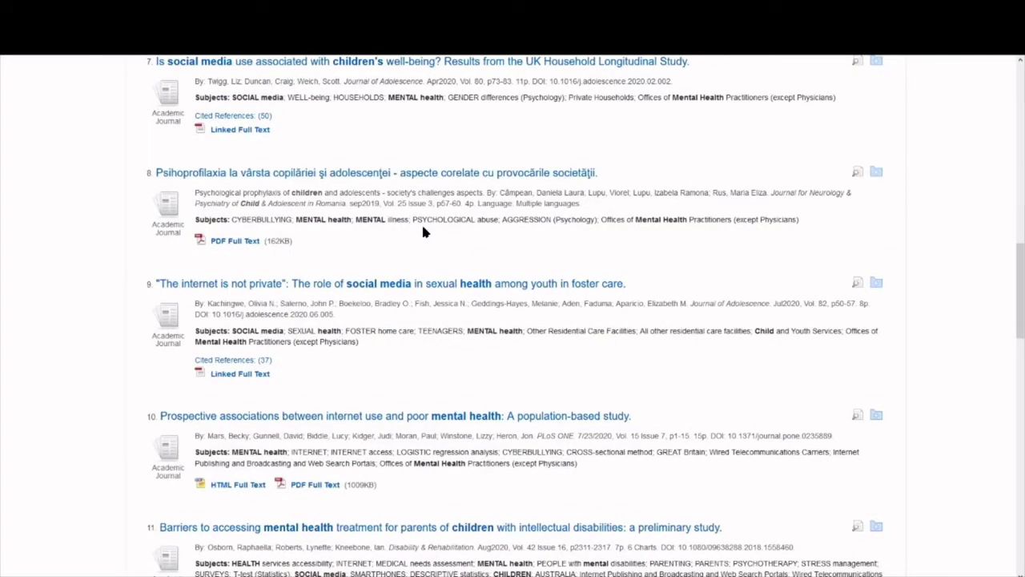
{"action": "scroll", "coordinate": [432, 296], "scroll_direction": "up", "scroll_amount": 5}
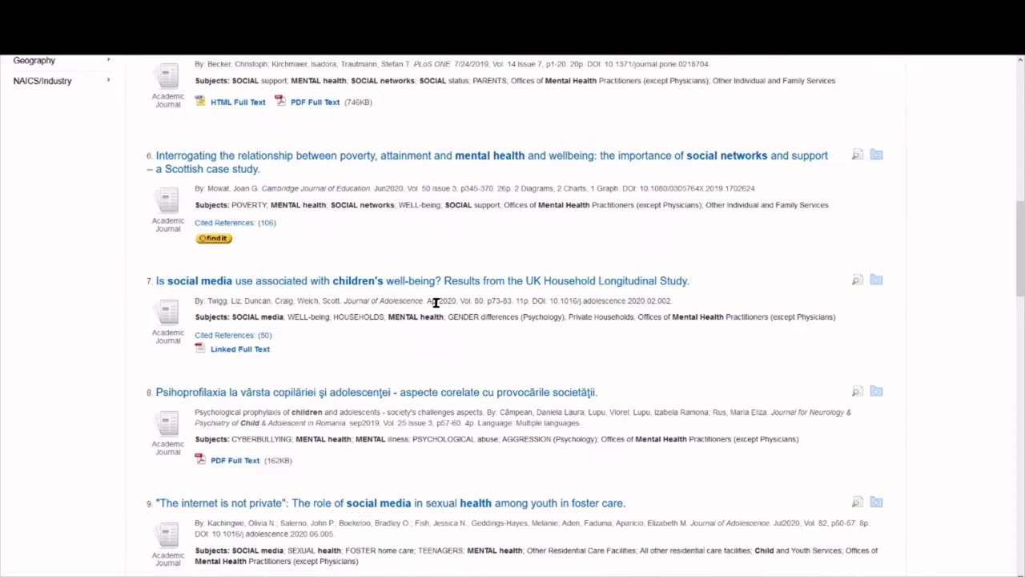
{"action": "scroll", "coordinate": [435, 302], "scroll_direction": "up", "scroll_amount": 7}
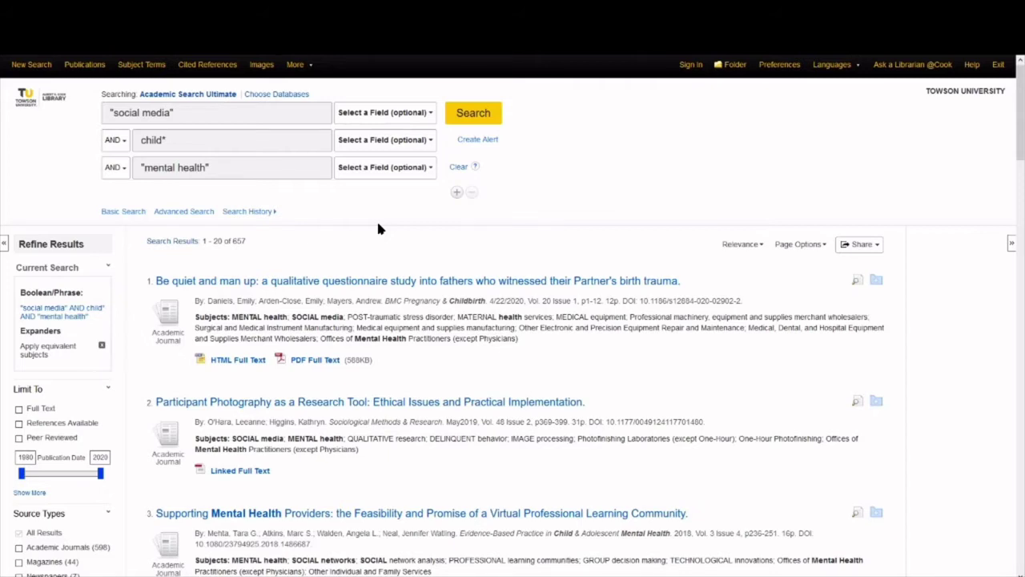
Expand the second search term to child* OR adolescent OR youth, rerun the search and check the result count
{"action": "double_click", "coordinate": [164, 140]}
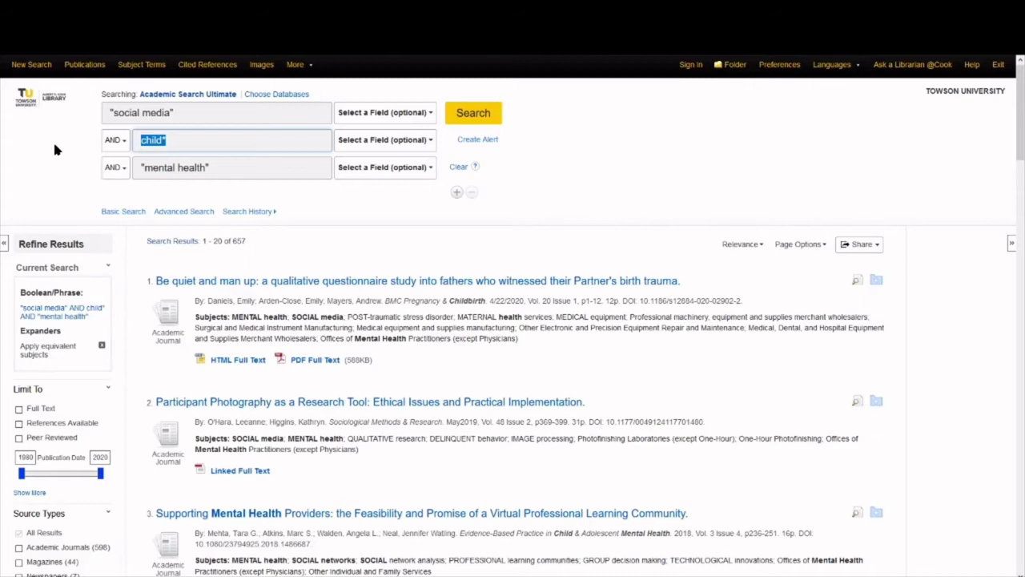
{"action": "left_click", "coordinate": [204, 138]}
{"action": "type", "text": "OR"}
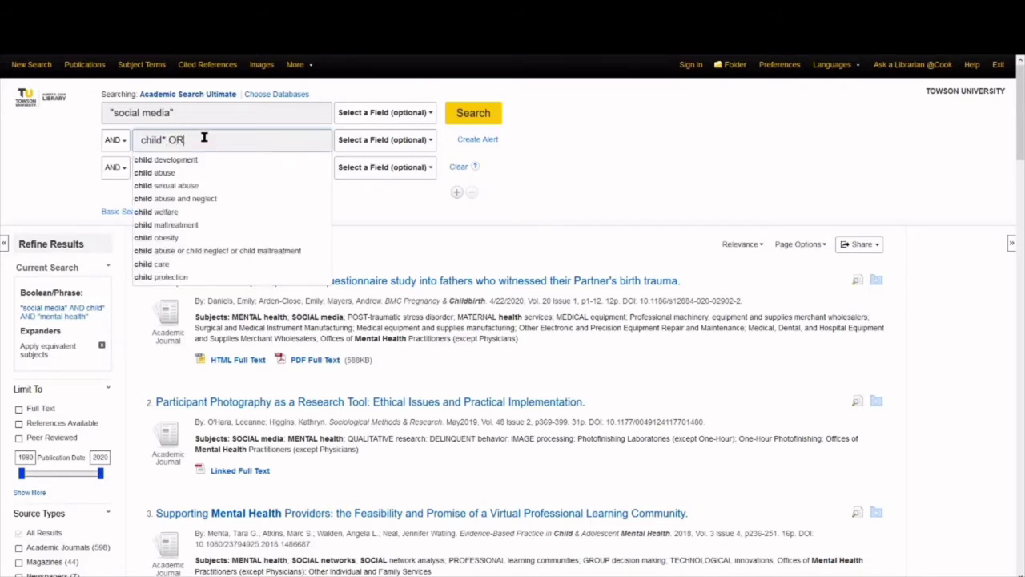
{"action": "type", "text": " adolescen"}
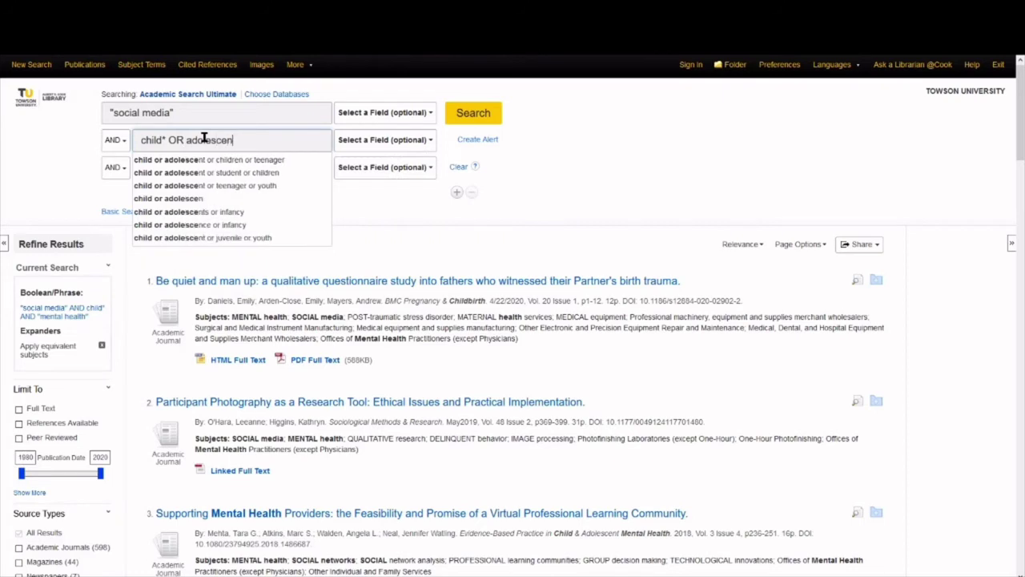
{"action": "type", "text": "t OR youth"}
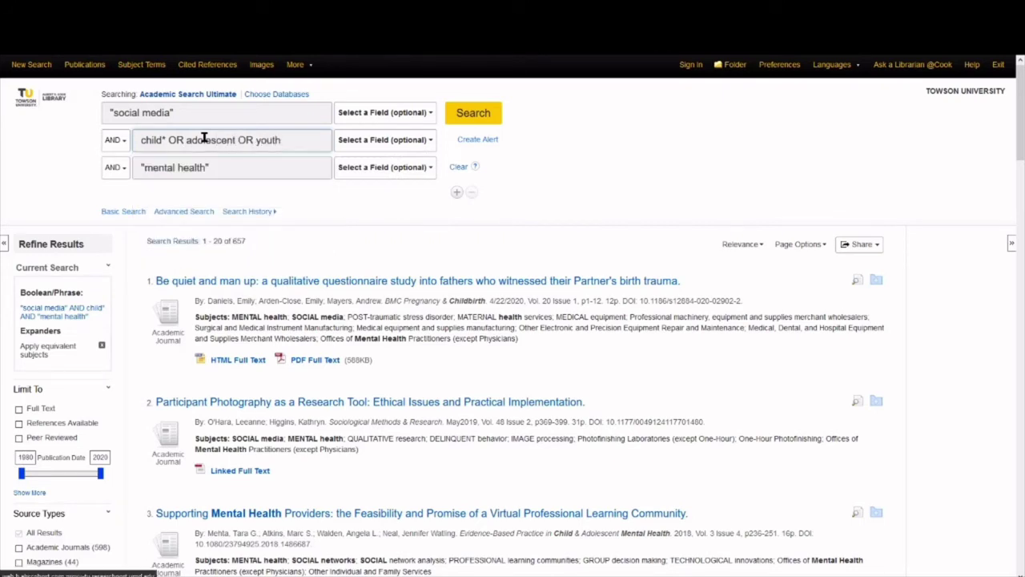
{"action": "key", "text": "Return"}
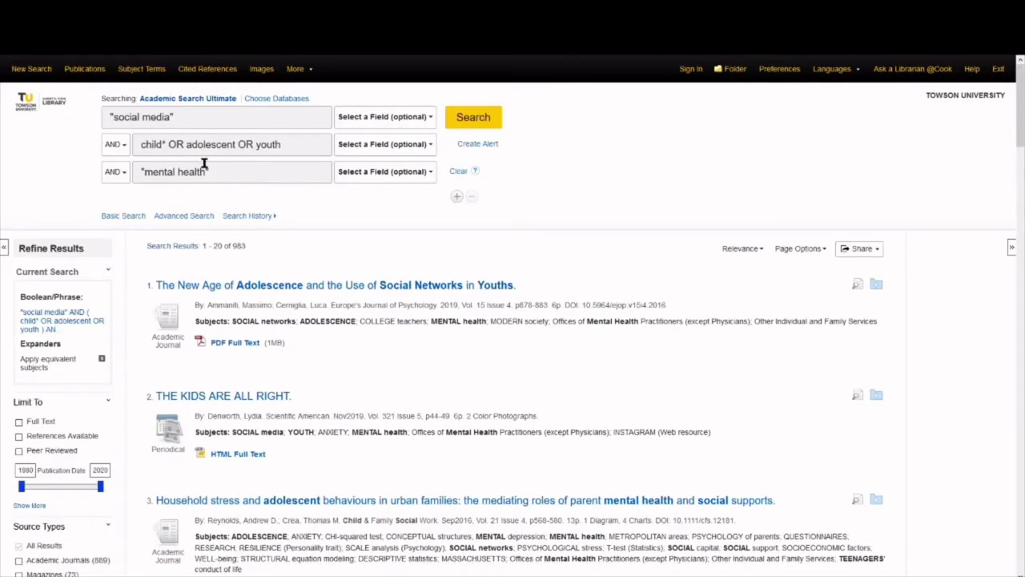
{"action": "left_click_drag", "start_coordinate": [241, 245], "coordinate": [233, 245]}
Expand the first search term to "social media" OR instagram OR facebook and rerun the search
{"action": "left_click_drag", "start_coordinate": [223, 120], "coordinate": [94, 128]}
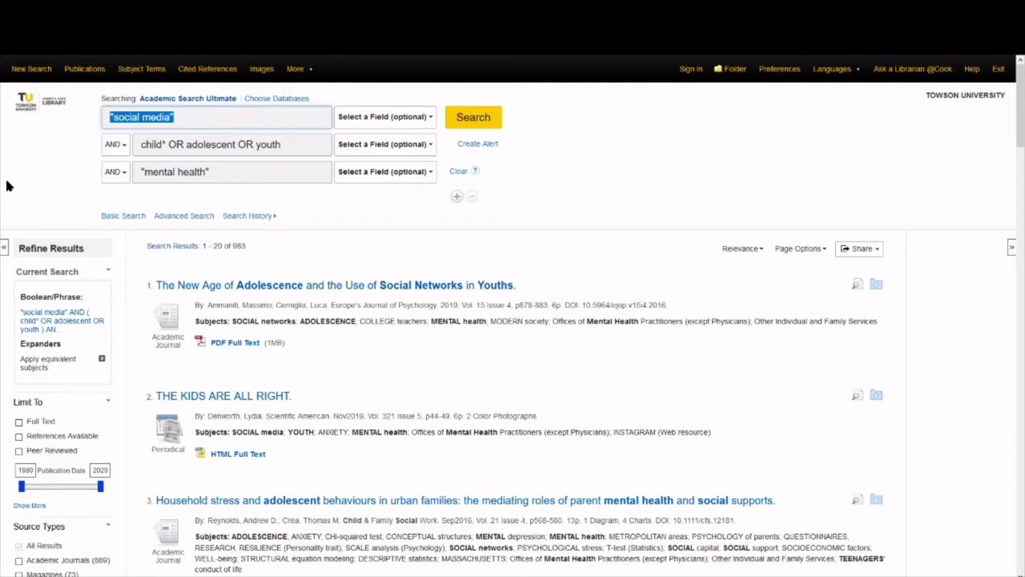
{"action": "left_click", "coordinate": [192, 120]}
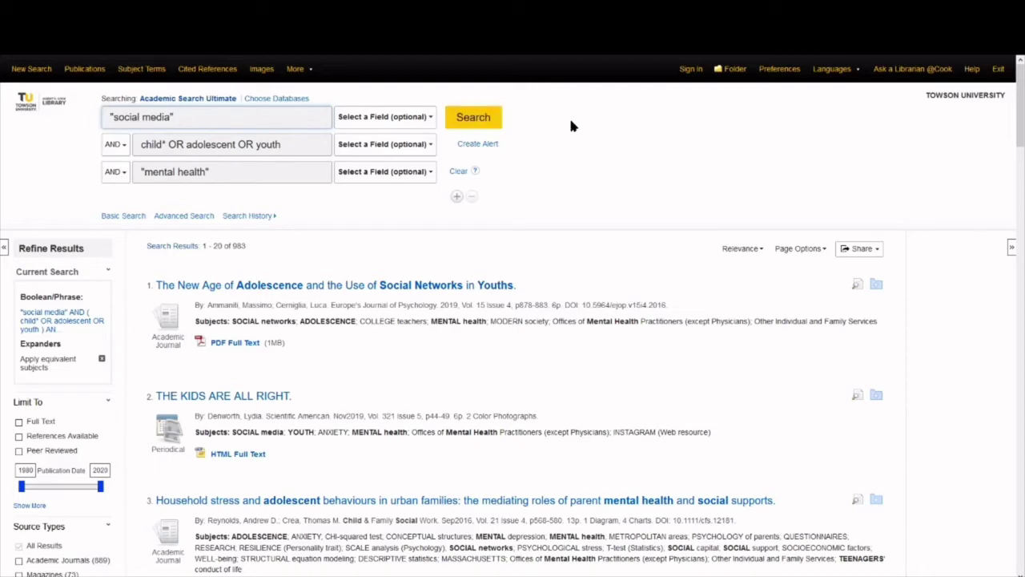
{"action": "type", "text": "OR"}
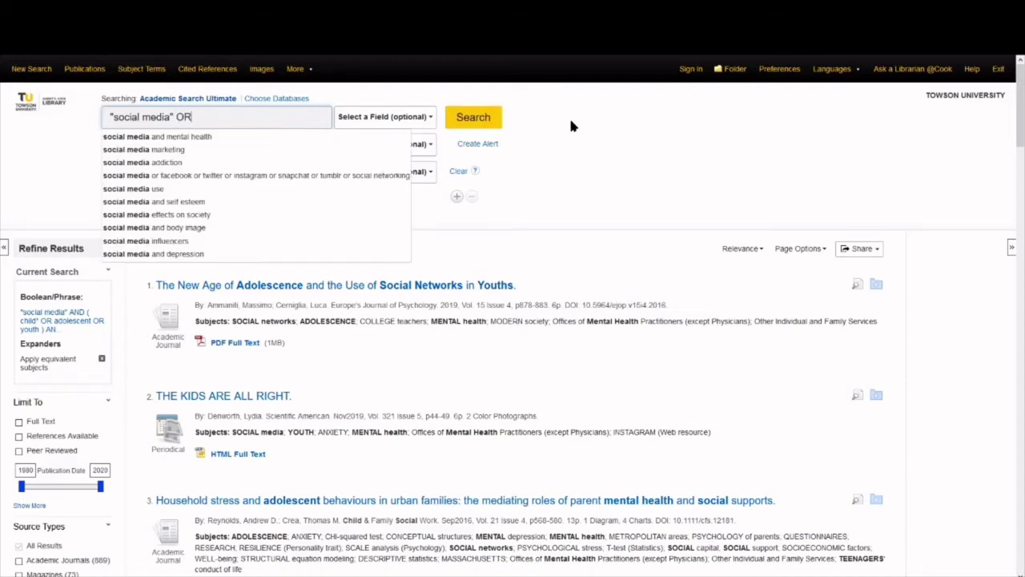
{"action": "type", "text": " instagr"}
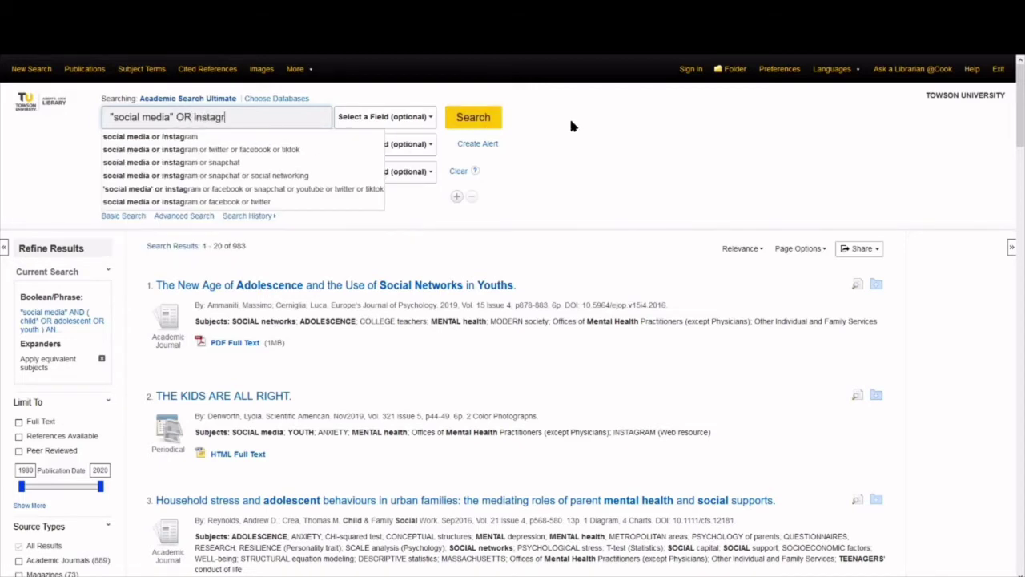
{"action": "type", "text": "am OR facebook"}
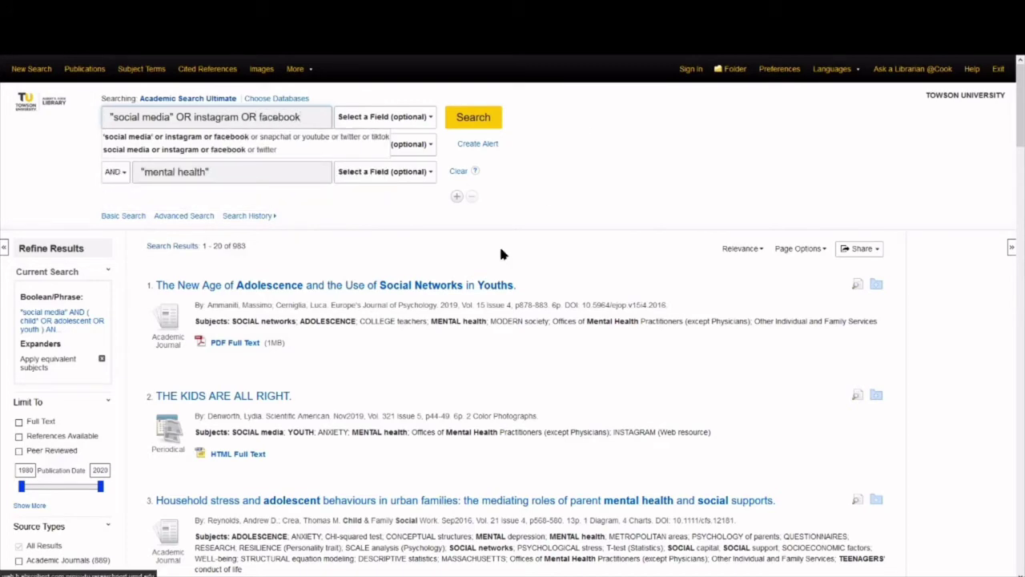
{"action": "key", "text": "Return"}
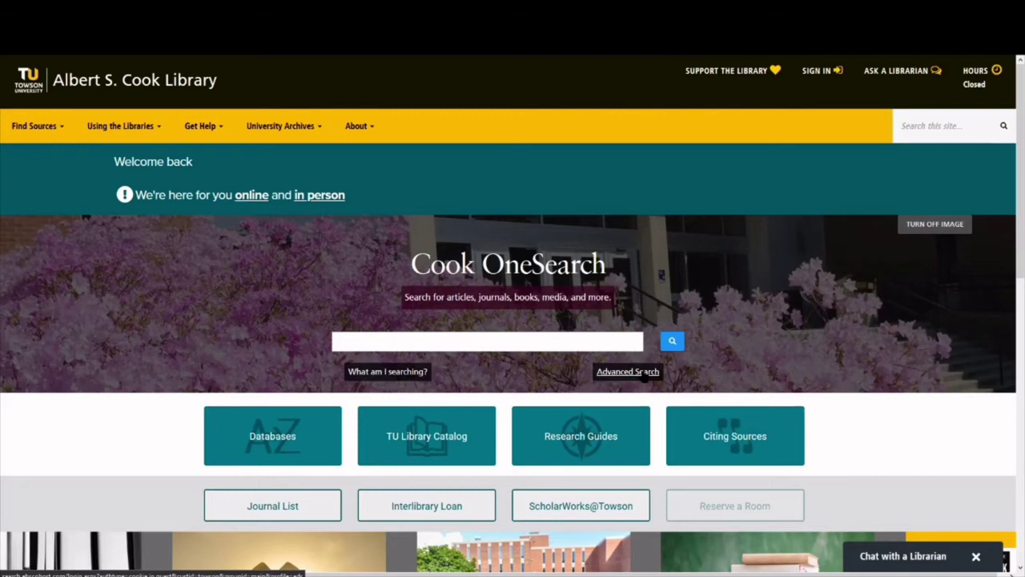
Open the advanced search of Cook OneSearch from the library home page and enter child* as the first search term
{"action": "left_click", "coordinate": [640, 373]}
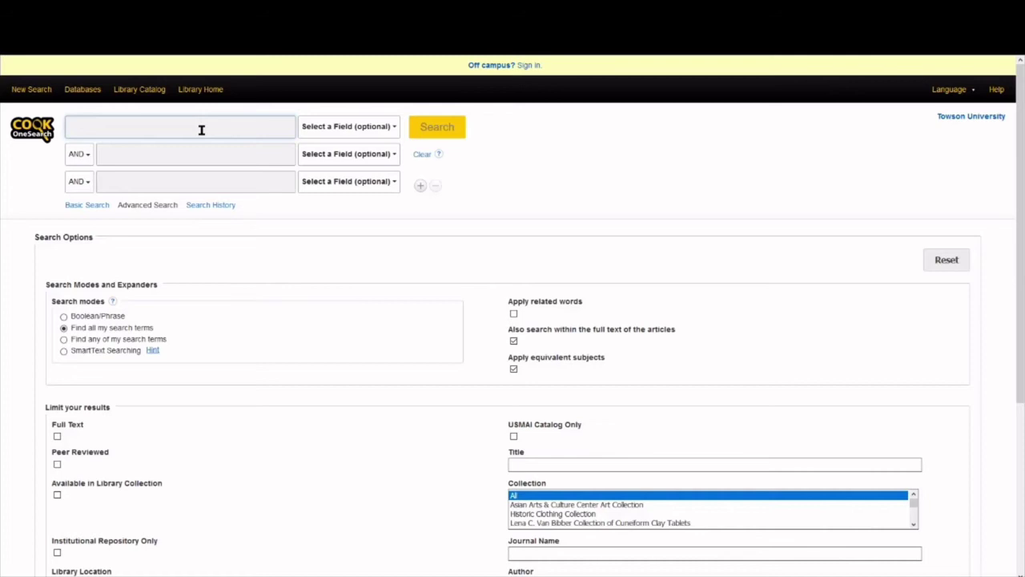
{"action": "type", "text": "child*"}
{"action": "left_click", "coordinate": [538, 168]}
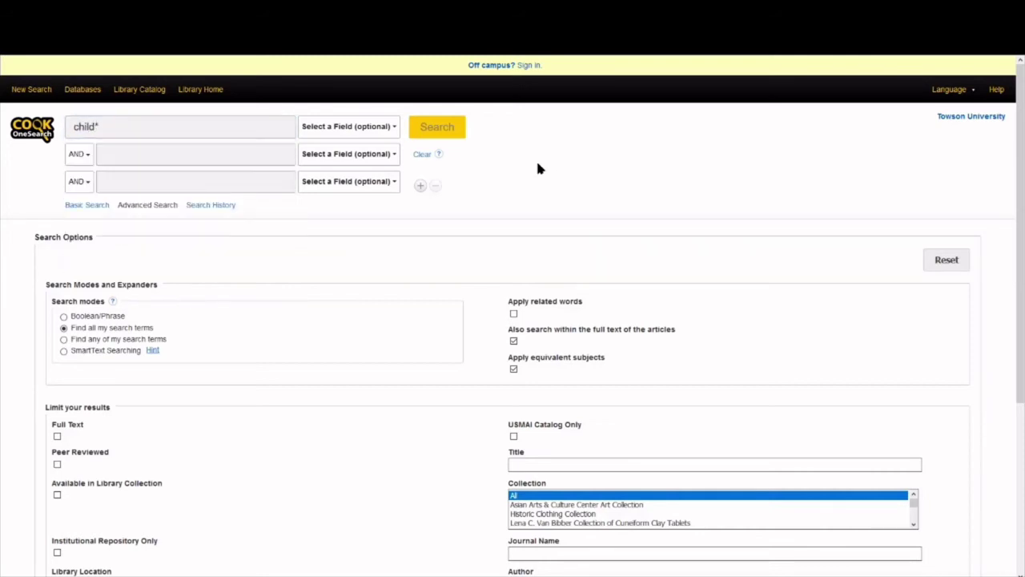
Add the exact phrase "mental health" as the second search term, combined with AND, and run the search
{"action": "left_click", "coordinate": [204, 154]}
{"action": "type", "text": "\""}
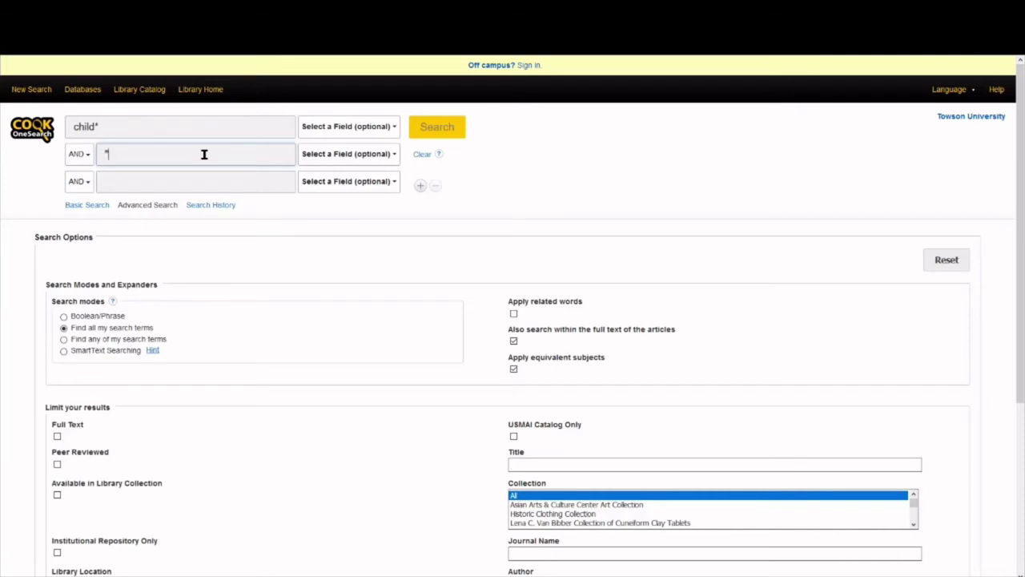
{"action": "type", "text": "mental health\""}
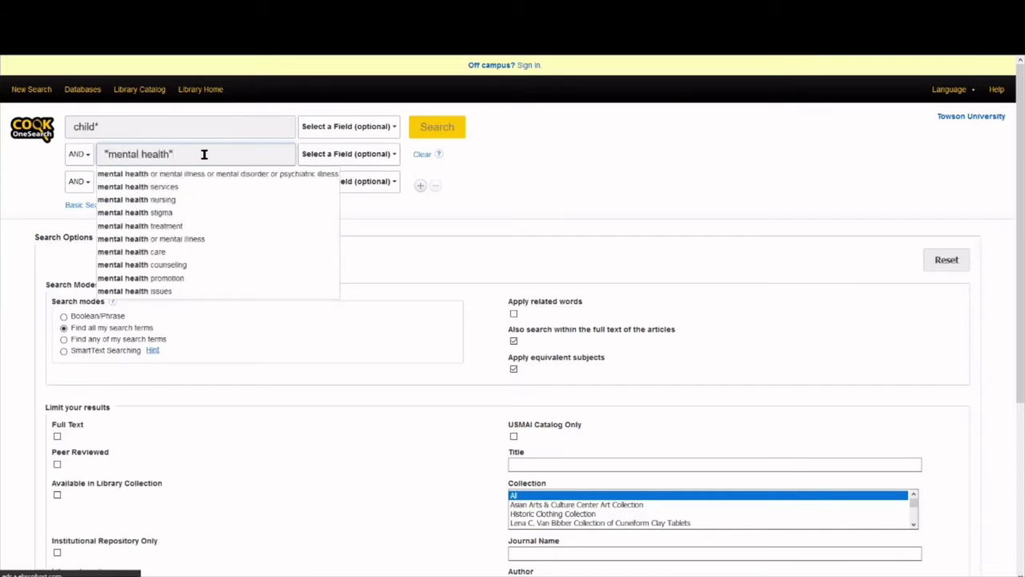
{"action": "key", "text": "Return"}
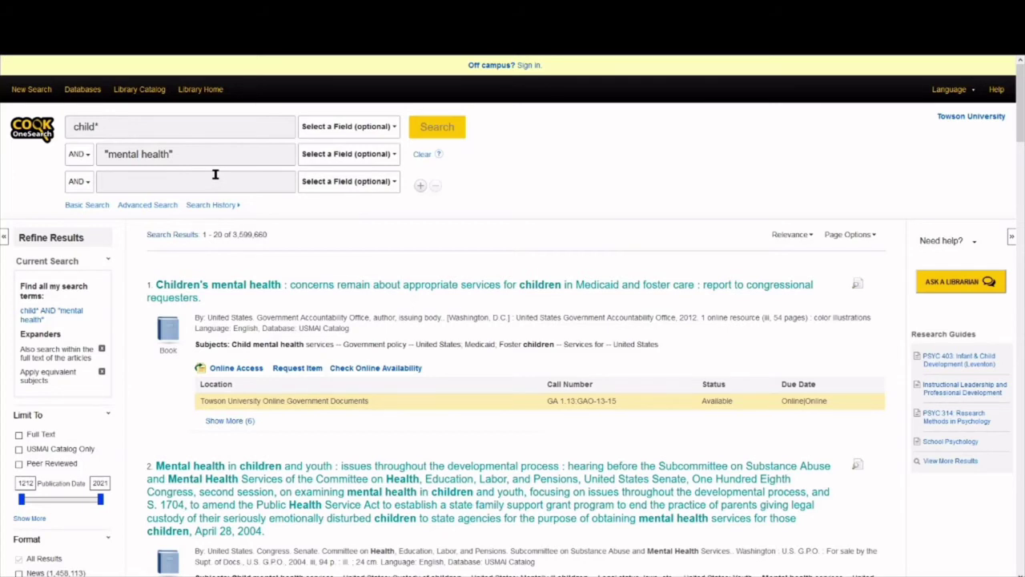
Expand the first OneSearch term to child* OR adolescent, rerun the search and check the result count
{"action": "left_click", "coordinate": [159, 127]}
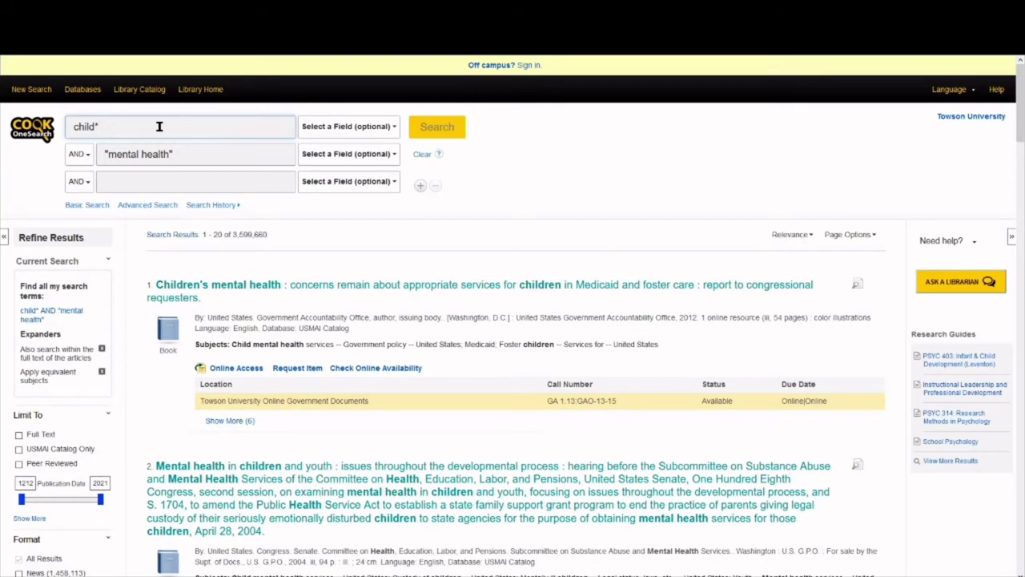
{"action": "type", "text": "OR "}
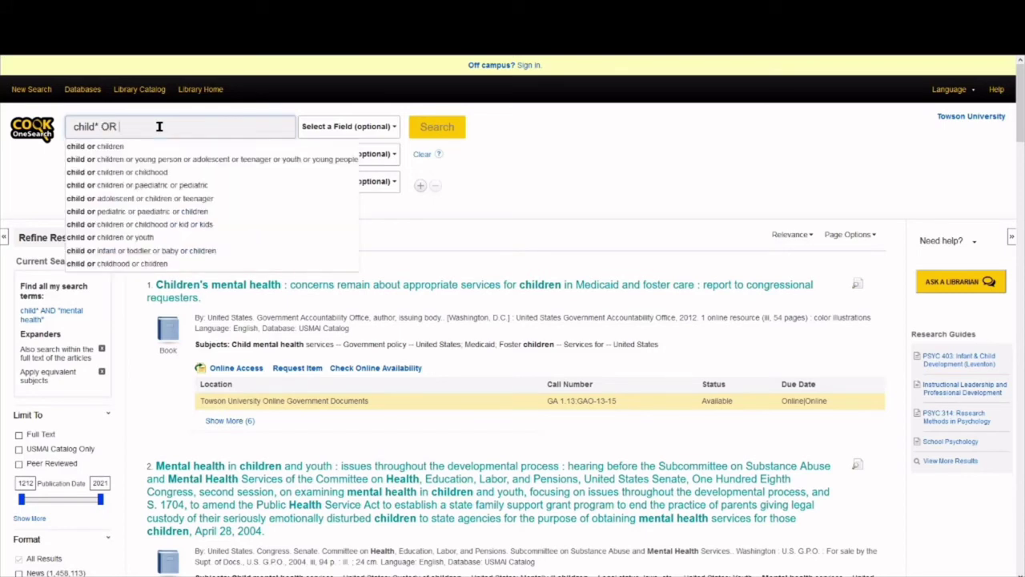
{"action": "type", "text": "adolescent"}
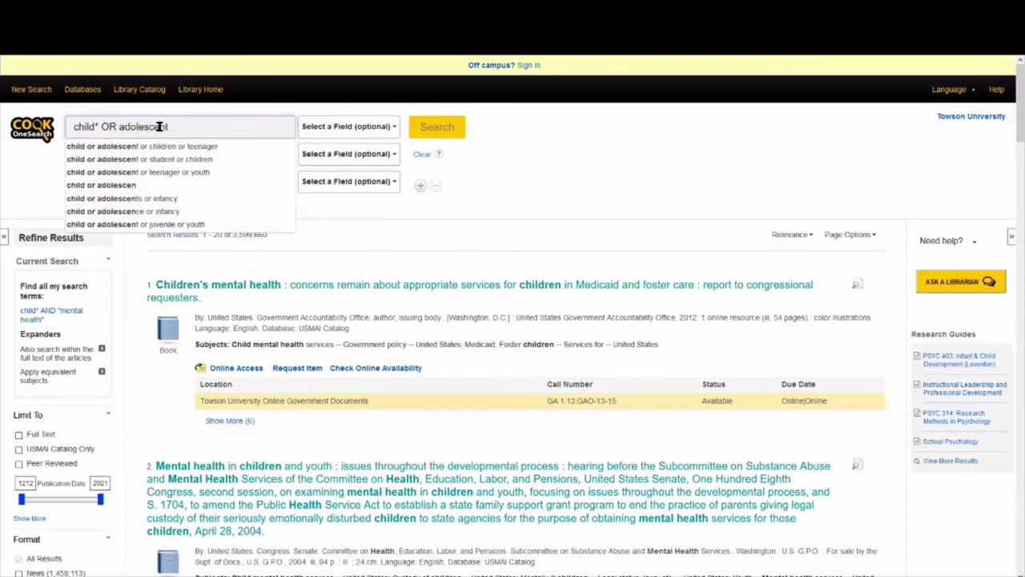
{"action": "left_click", "coordinate": [513, 189]}
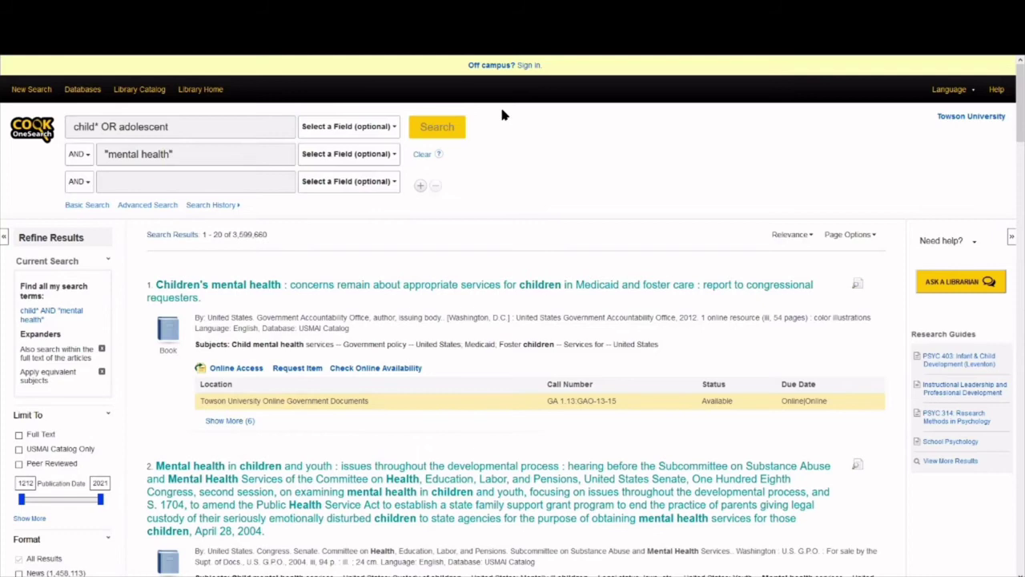
{"action": "left_click", "coordinate": [448, 130]}
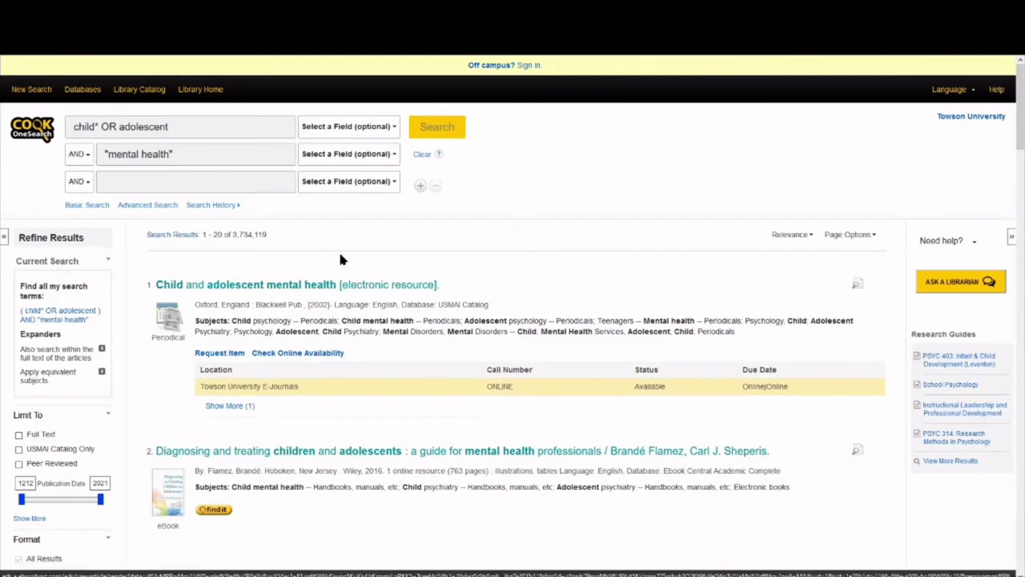
{"action": "left_click_drag", "start_coordinate": [269, 234], "coordinate": [235, 232]}
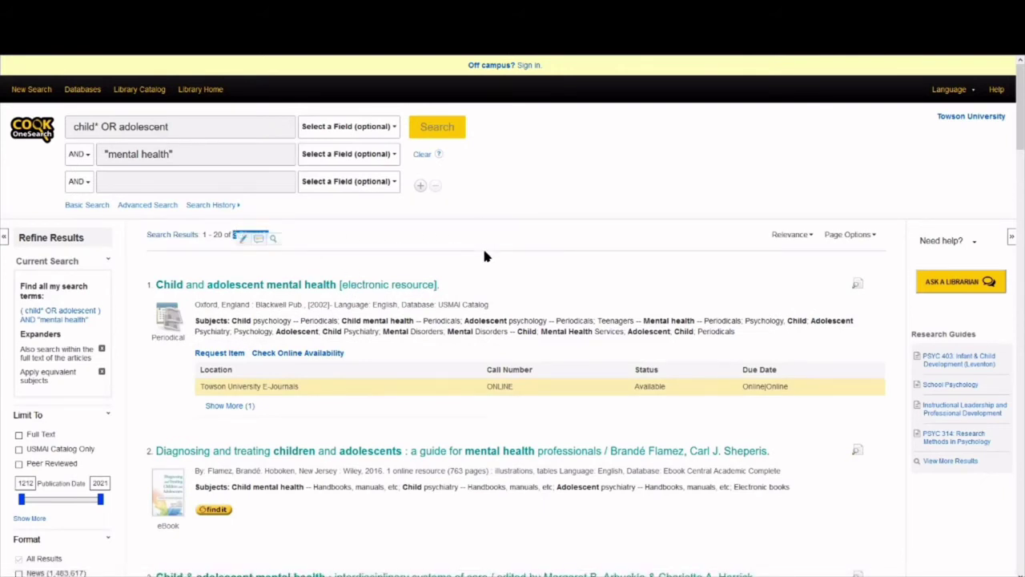
{"action": "left_click", "coordinate": [449, 228]}
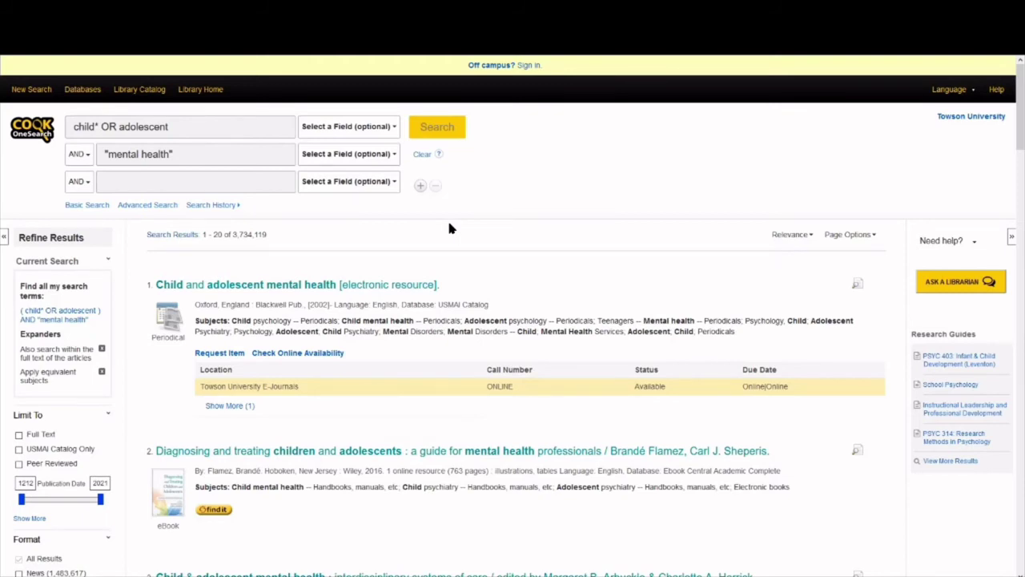
Change the Boolean operator of the third search row to NOT
{"action": "left_click", "coordinate": [82, 182]}
{"action": "left_click", "coordinate": [80, 229]}
Look through the titles and subjects on the first page of results for a topic to exclude
{"action": "scroll", "coordinate": [524, 244], "scroll_direction": "down", "scroll_amount": 4}
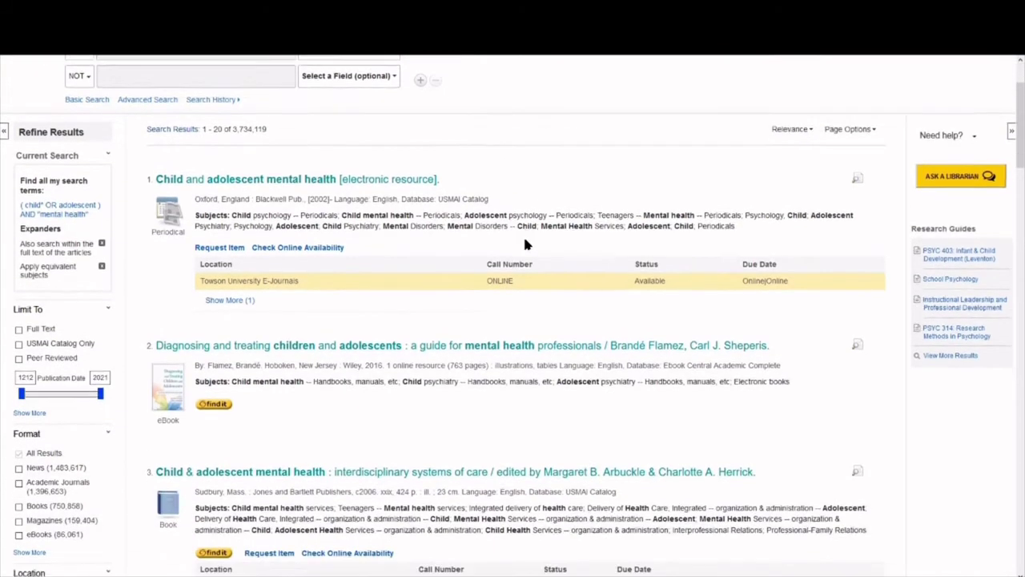
{"action": "scroll", "coordinate": [542, 263], "scroll_direction": "down", "scroll_amount": 3}
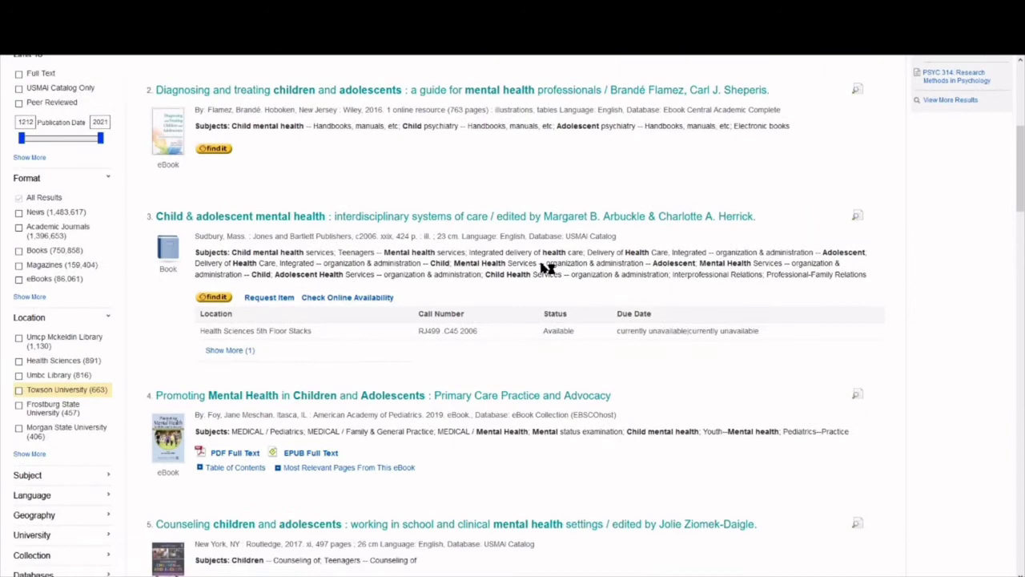
{"action": "scroll", "coordinate": [627, 269], "scroll_direction": "down", "scroll_amount": 2}
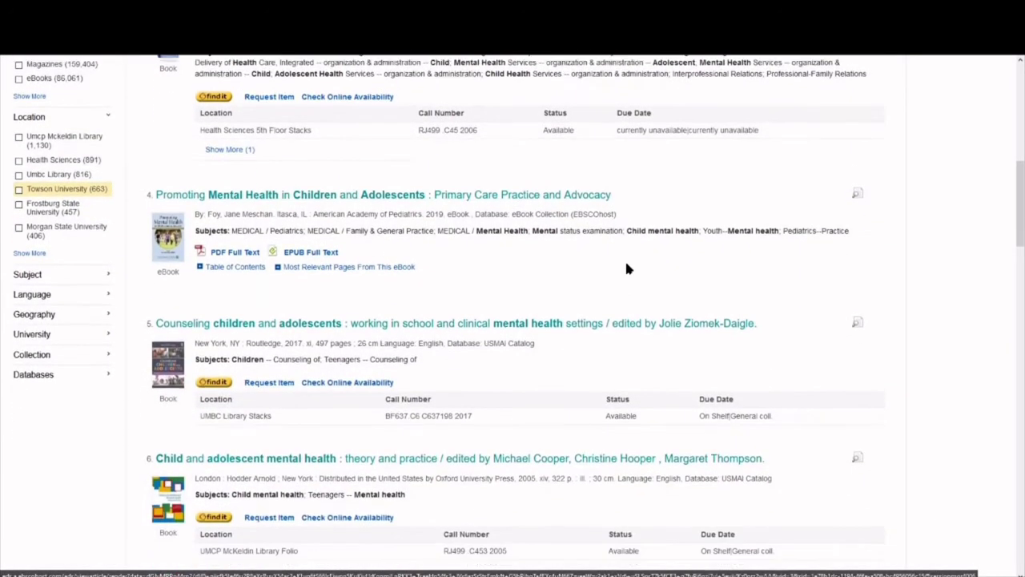
{"action": "scroll", "coordinate": [627, 268], "scroll_direction": "down", "scroll_amount": 3}
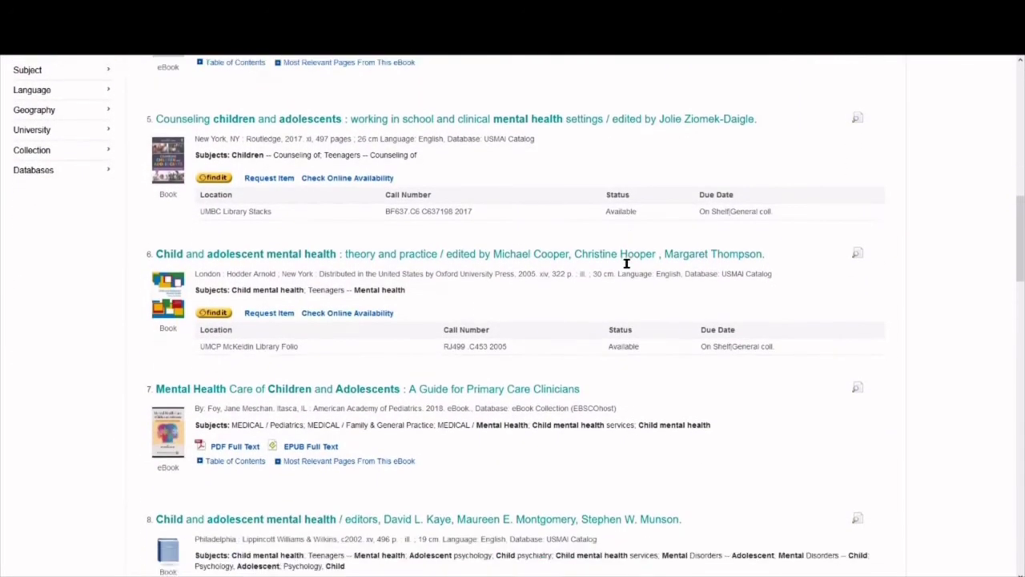
{"action": "scroll", "coordinate": [627, 268], "scroll_direction": "down", "scroll_amount": 2}
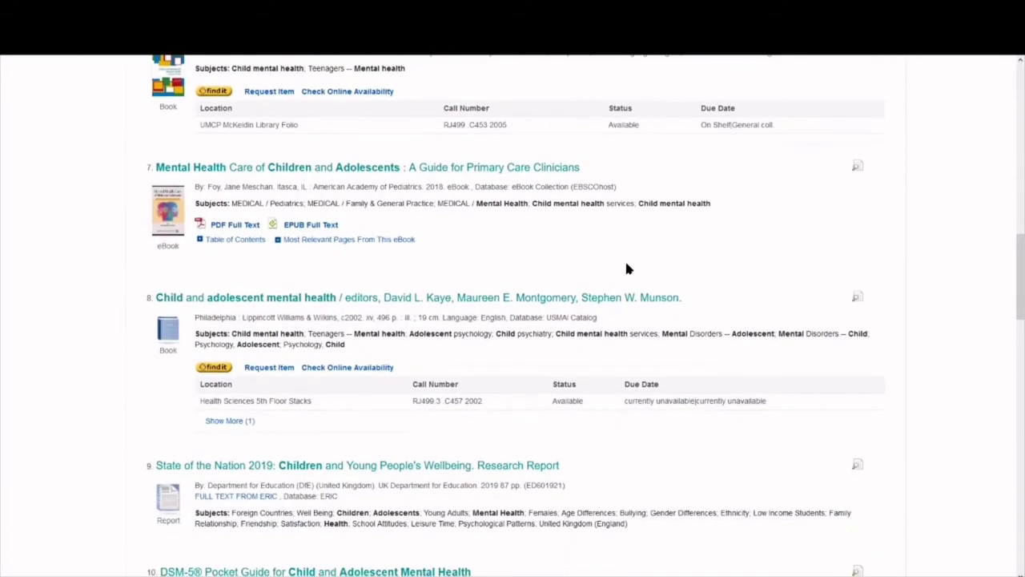
{"action": "scroll", "coordinate": [627, 268], "scroll_direction": "down", "scroll_amount": 1}
{"action": "scroll", "coordinate": [627, 268], "scroll_direction": "down", "scroll_amount": 3}
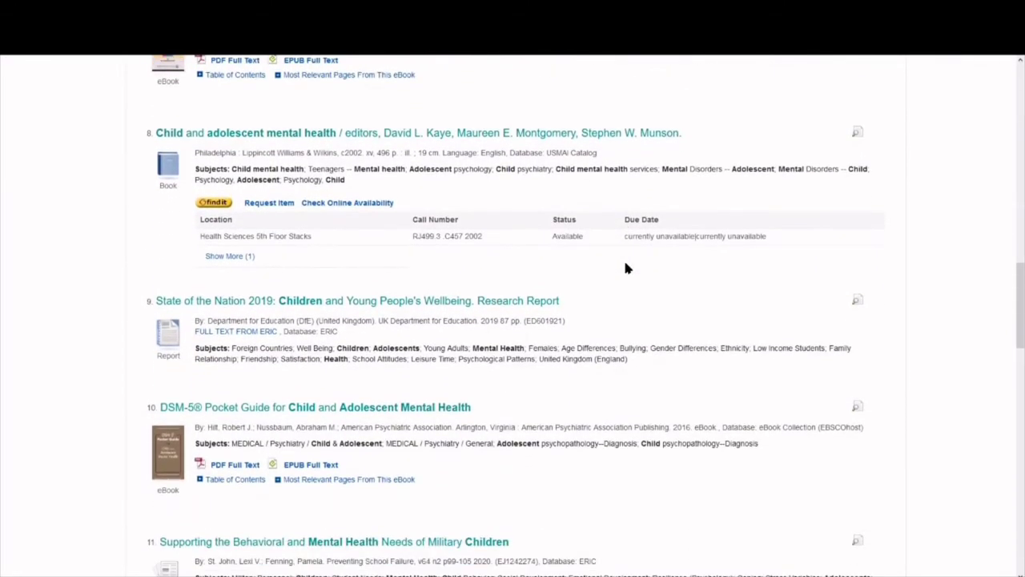
{"action": "scroll", "coordinate": [627, 268], "scroll_direction": "down", "scroll_amount": 3}
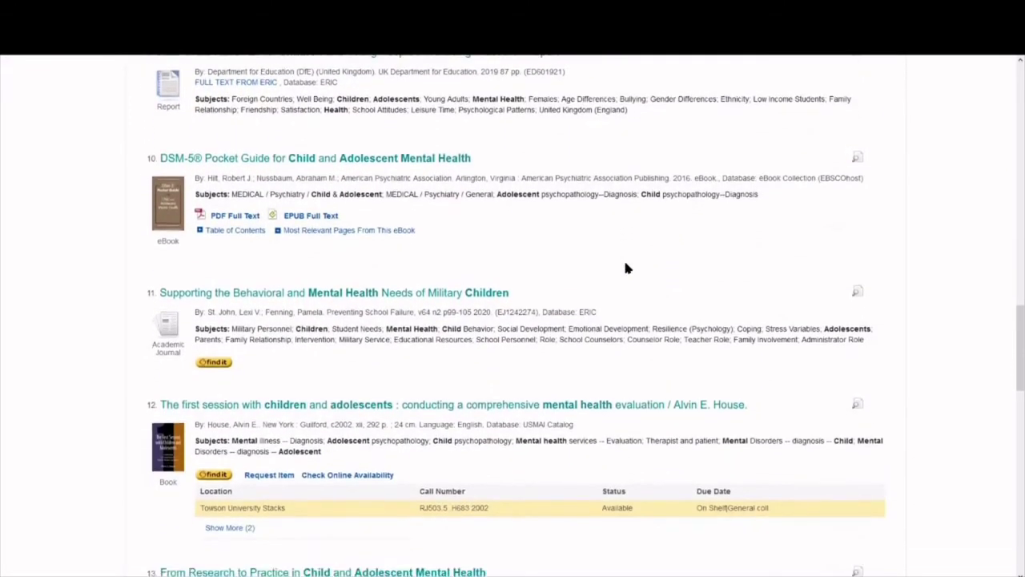
{"action": "scroll", "coordinate": [627, 269], "scroll_direction": "down", "scroll_amount": 4}
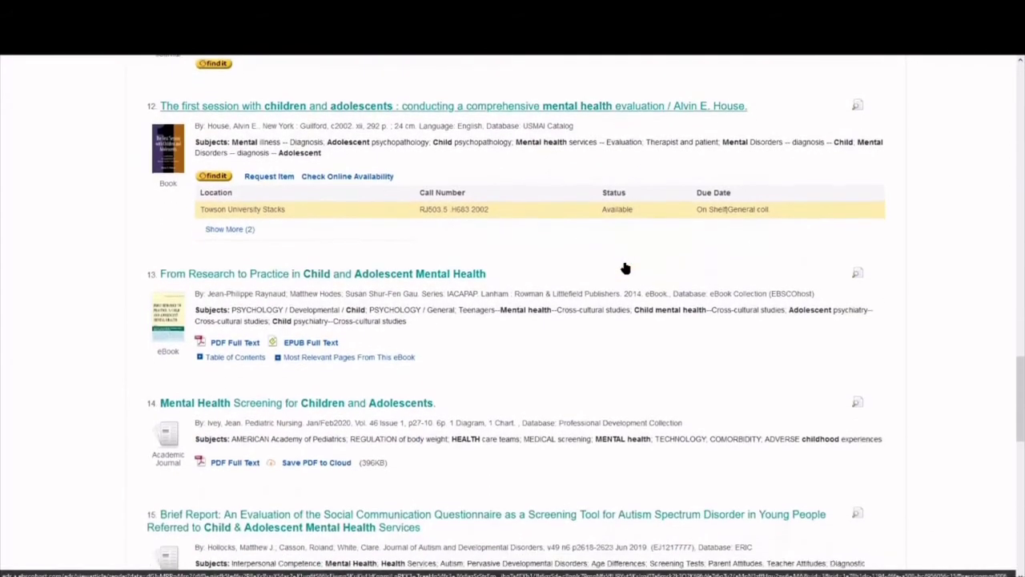
{"action": "scroll", "coordinate": [625, 268], "scroll_direction": "down", "scroll_amount": 3}
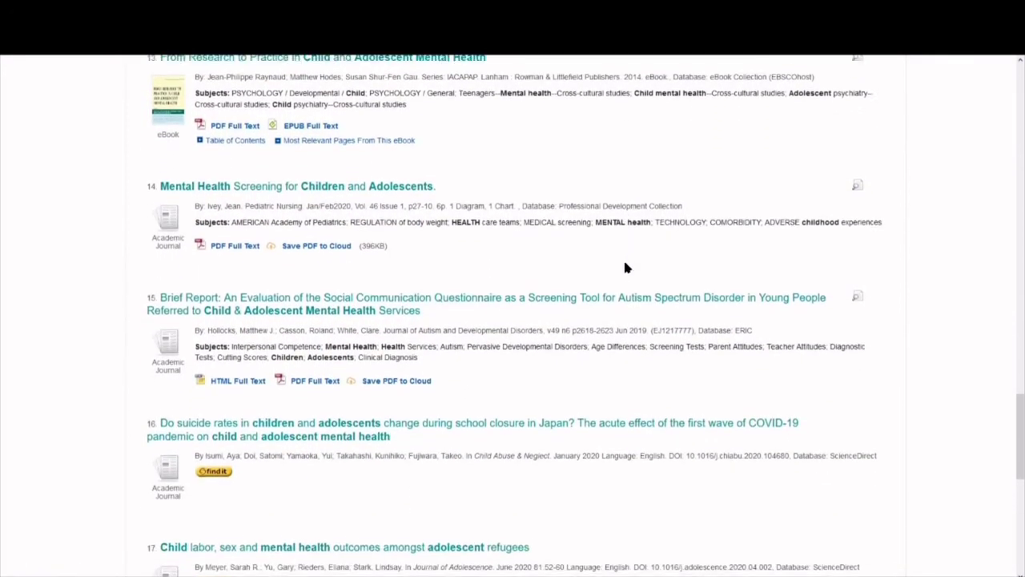
{"action": "scroll", "coordinate": [625, 268], "scroll_direction": "down", "scroll_amount": 4}
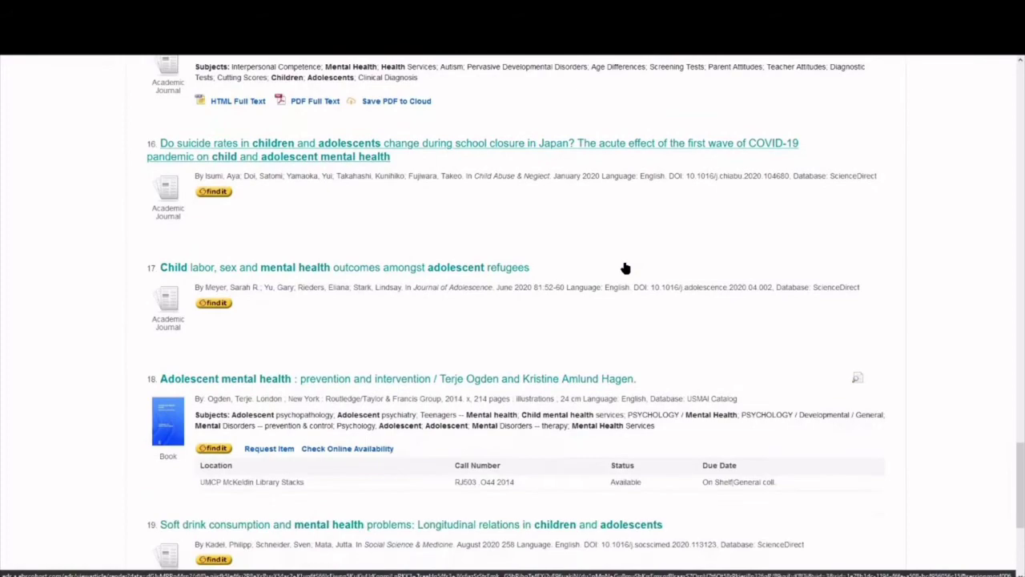
{"action": "scroll", "coordinate": [625, 263], "scroll_direction": "down", "scroll_amount": 2}
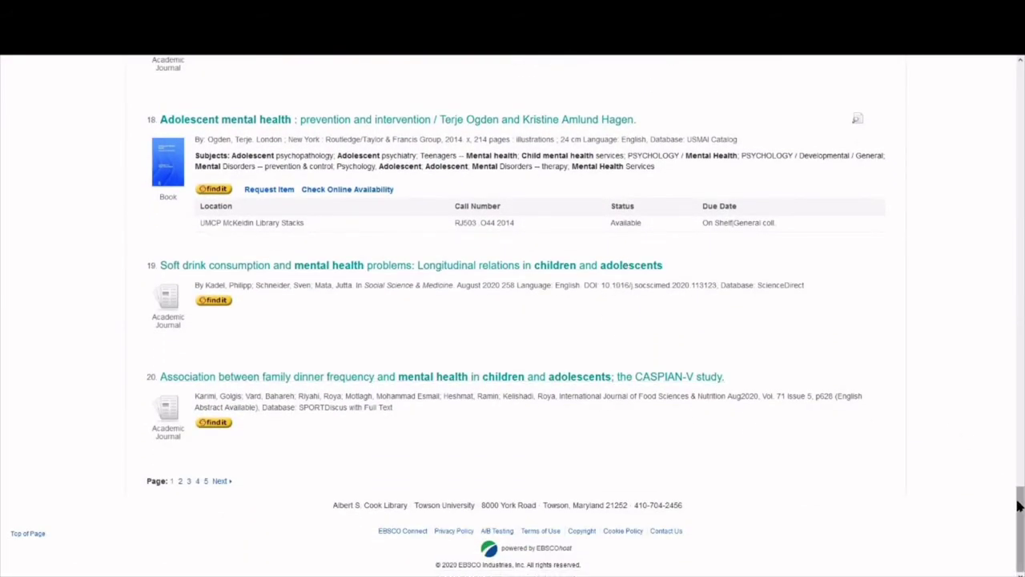
{"action": "left_click_drag", "start_coordinate": [1020, 497], "coordinate": [1021, 80]}
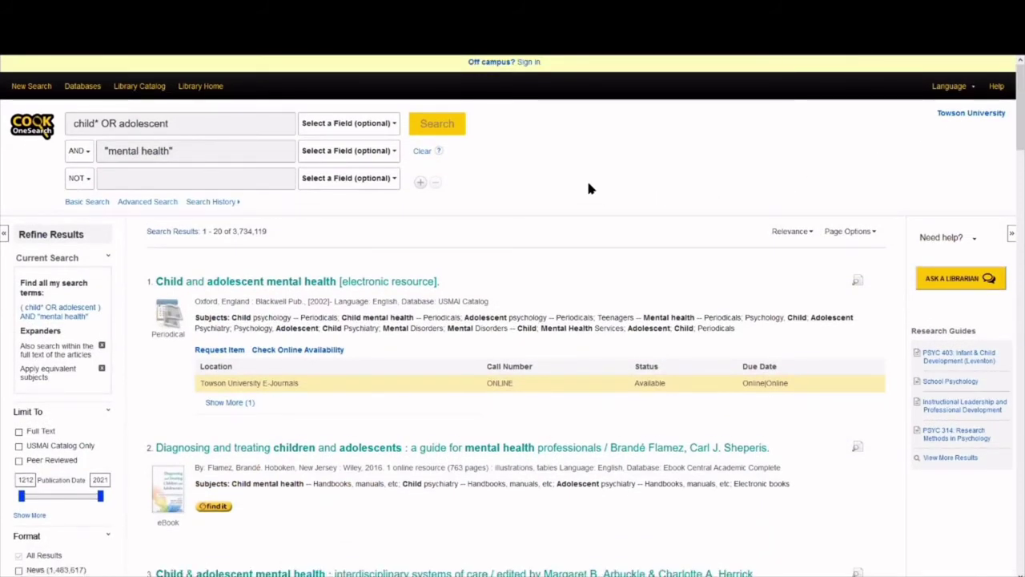
Exclude the term anxiety in the NOT row, rerun the search and check the result count
{"action": "left_click", "coordinate": [256, 178]}
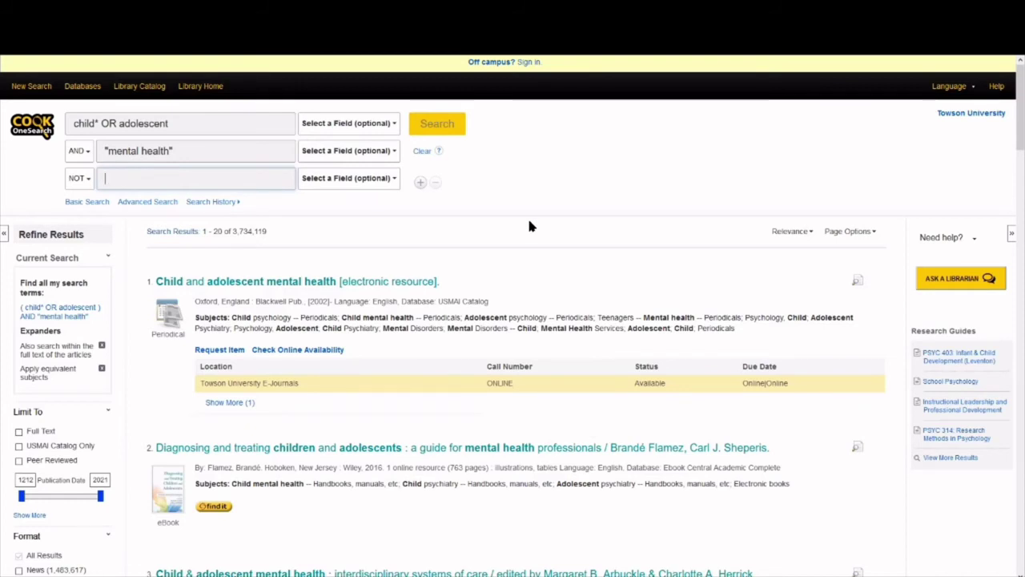
{"action": "type", "text": "anxiety"}
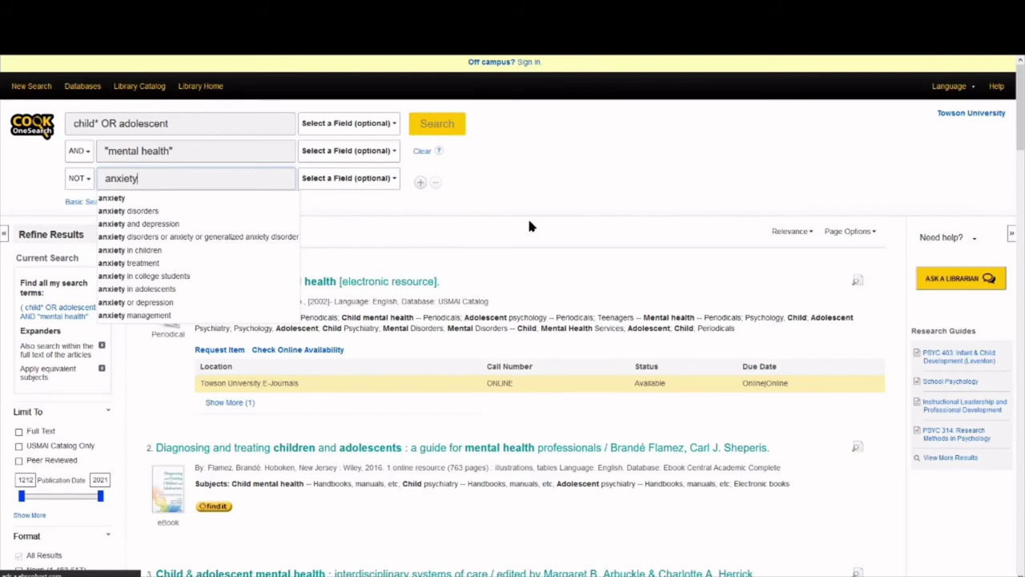
{"action": "key", "text": "Return"}
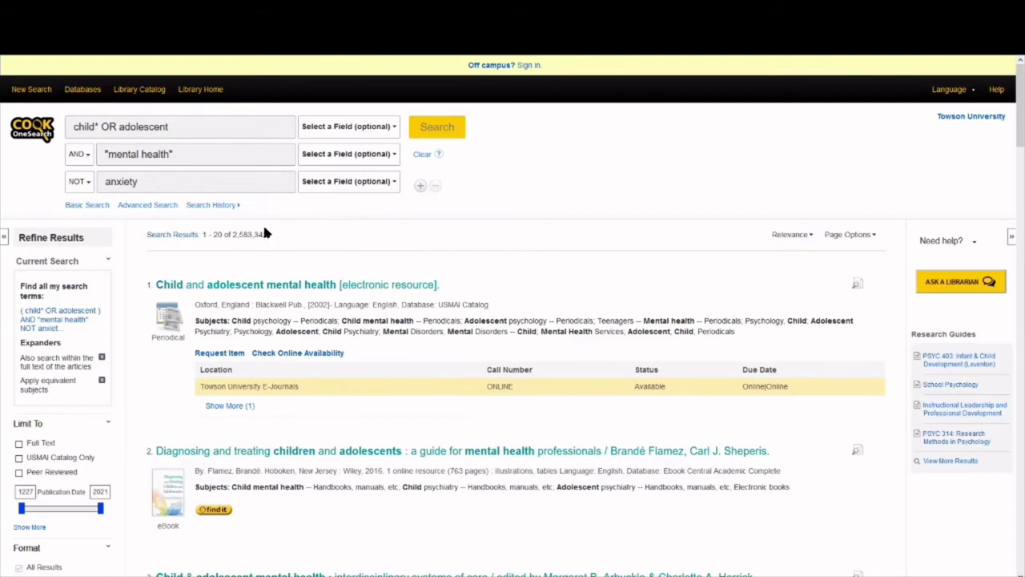
{"action": "left_click_drag", "start_coordinate": [268, 234], "coordinate": [232, 235]}
{"action": "left_click", "coordinate": [345, 236]}
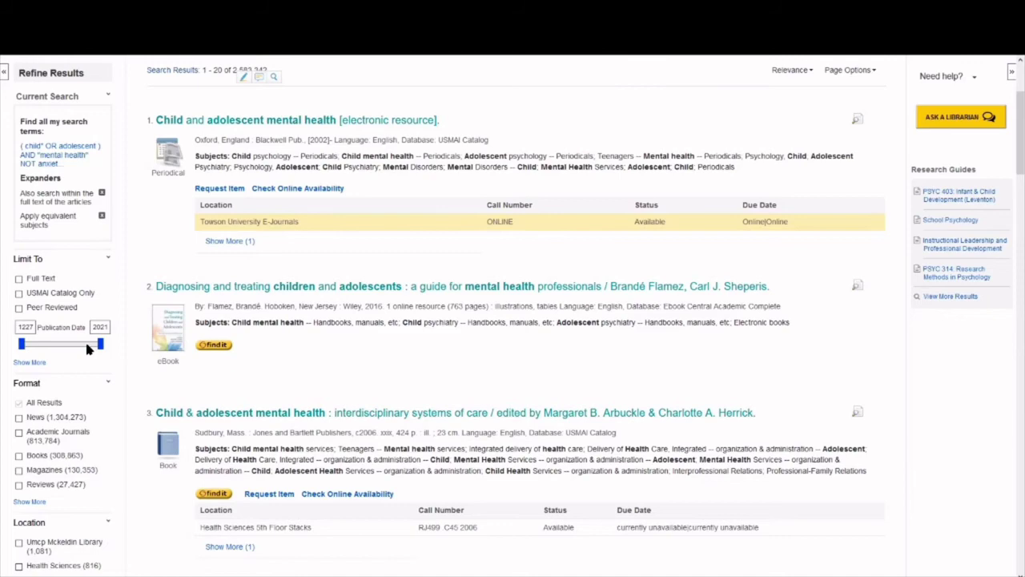
Review the available result limiters and restrict the publication date to start in 2010
{"action": "scroll", "coordinate": [80, 342], "scroll_direction": "up", "scroll_amount": 2}
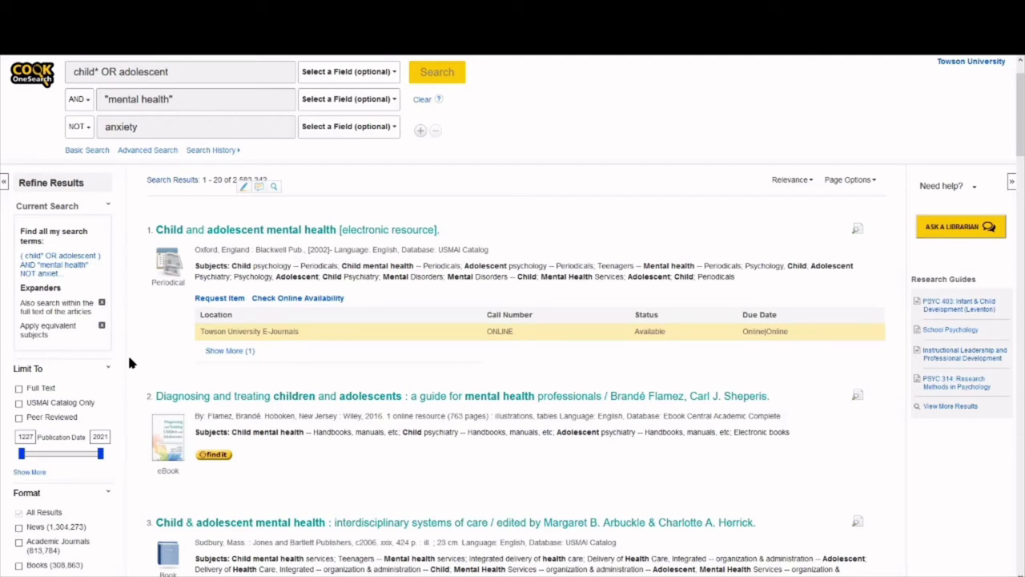
{"action": "scroll", "coordinate": [66, 362], "scroll_direction": "down", "scroll_amount": 3}
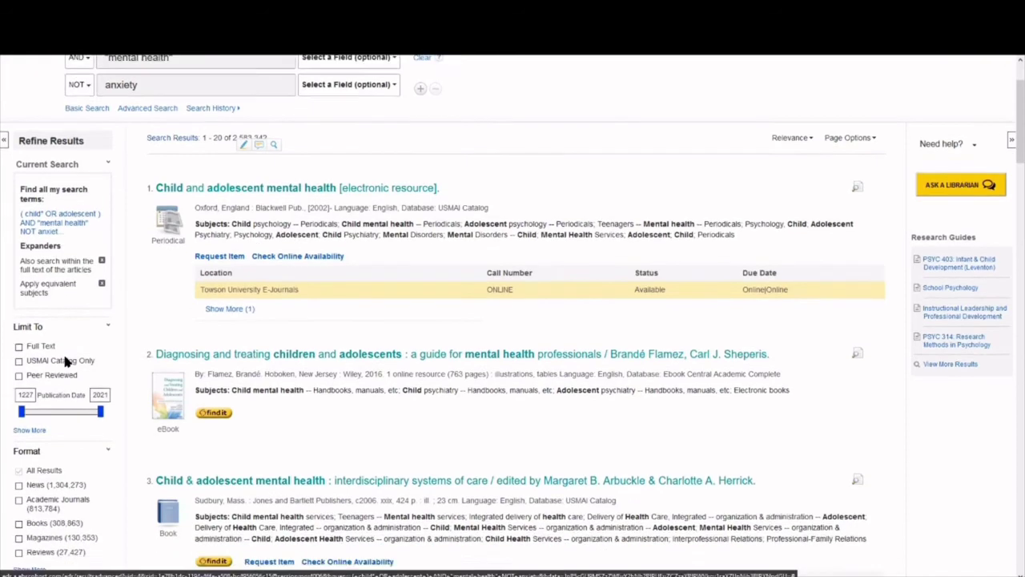
{"action": "scroll", "coordinate": [66, 362], "scroll_direction": "down", "scroll_amount": 2}
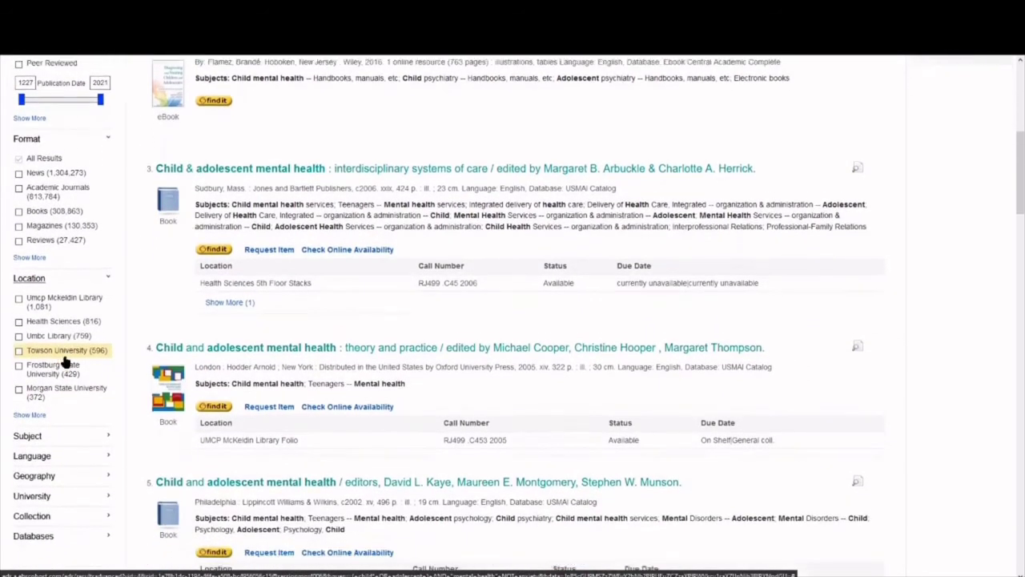
{"action": "scroll", "coordinate": [66, 362], "scroll_direction": "up", "scroll_amount": 5}
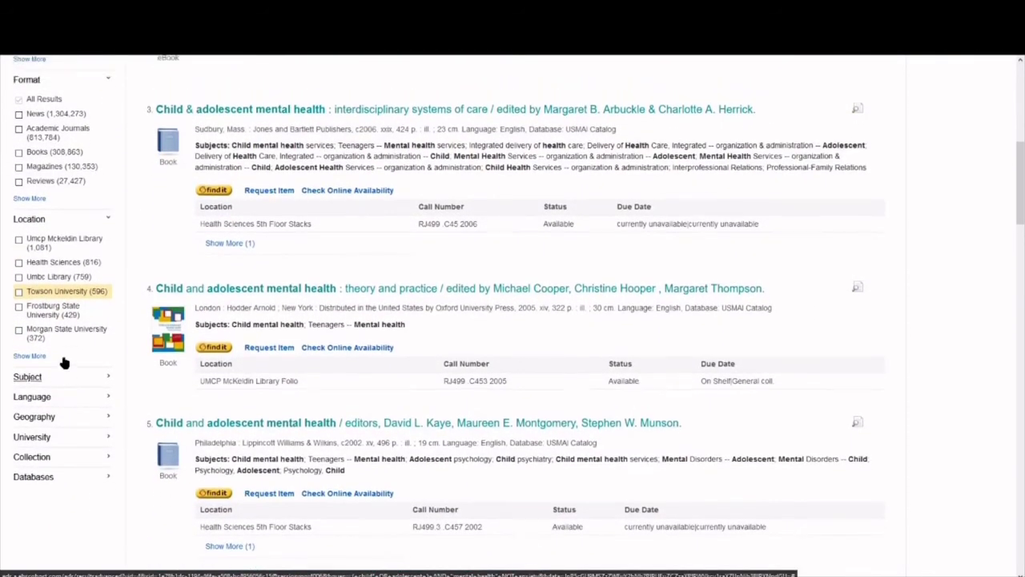
{"action": "scroll", "coordinate": [72, 369], "scroll_direction": "up", "scroll_amount": 1}
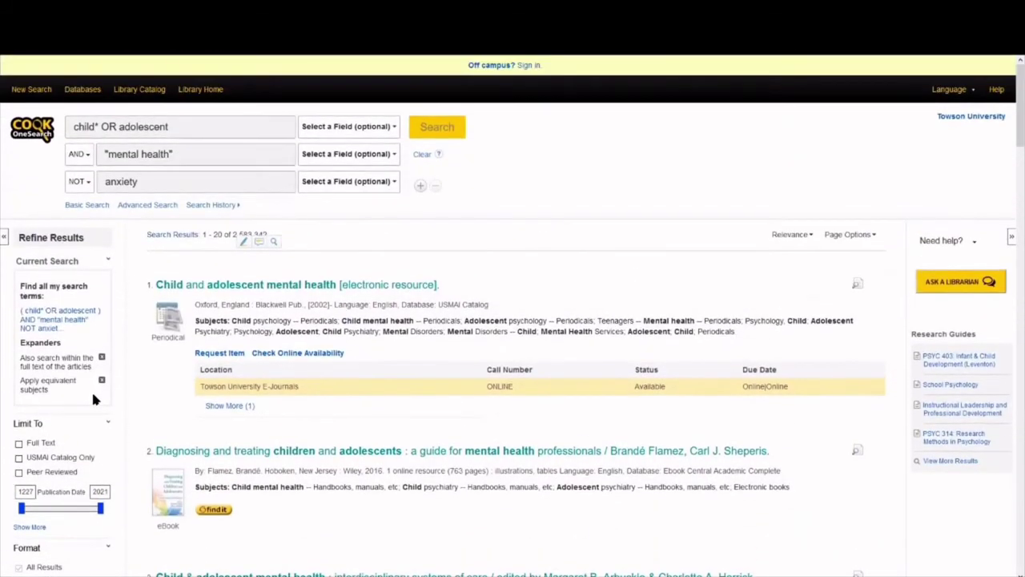
{"action": "scroll", "coordinate": [90, 389], "scroll_direction": "down", "scroll_amount": 2}
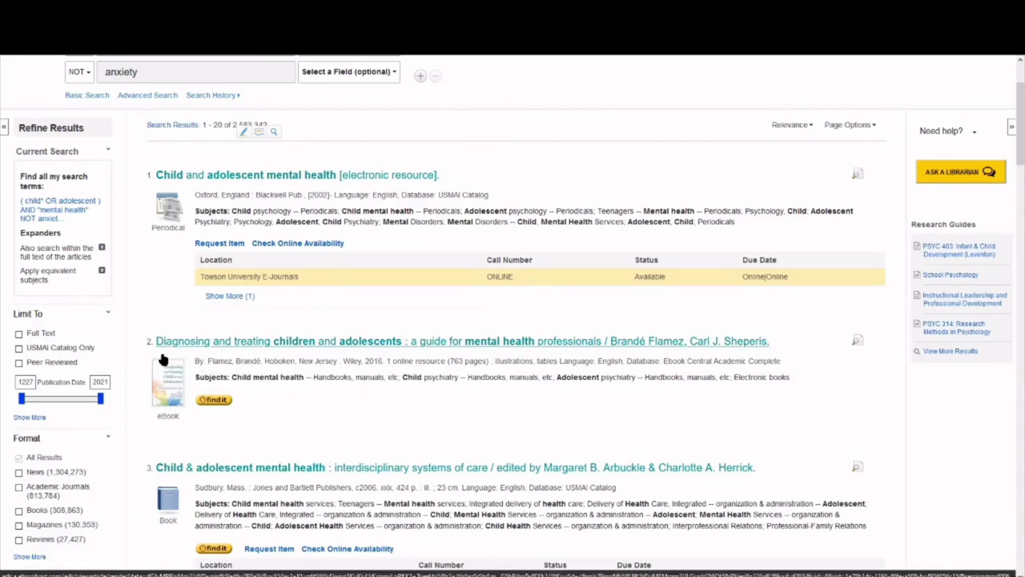
{"action": "double_click", "coordinate": [26, 380]}
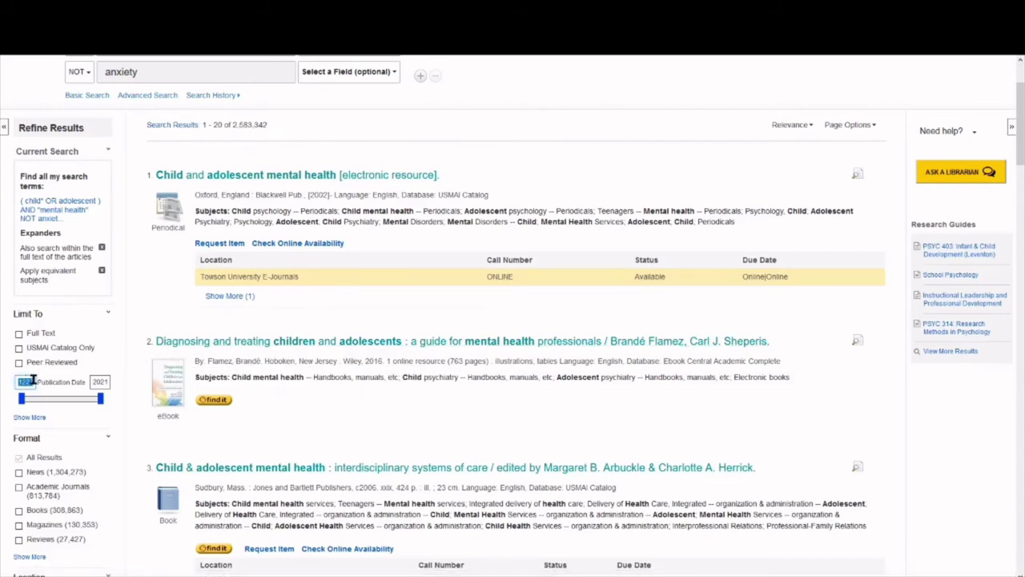
{"action": "type", "text": "2010"}
{"action": "key", "text": "Return"}
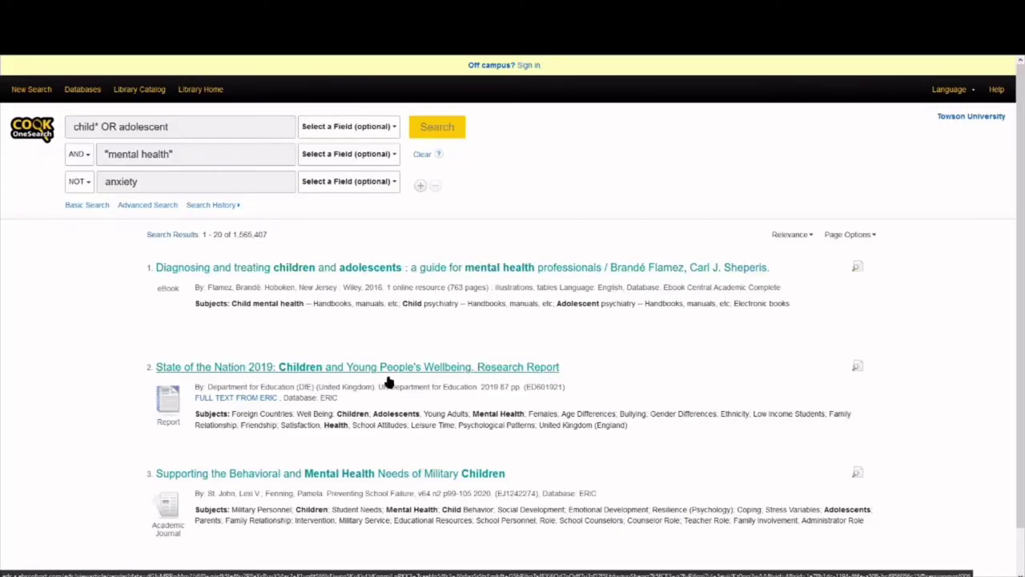
Limit the result format to Academic Journals
{"action": "scroll", "coordinate": [320, 321], "scroll_direction": "down", "scroll_amount": 1}
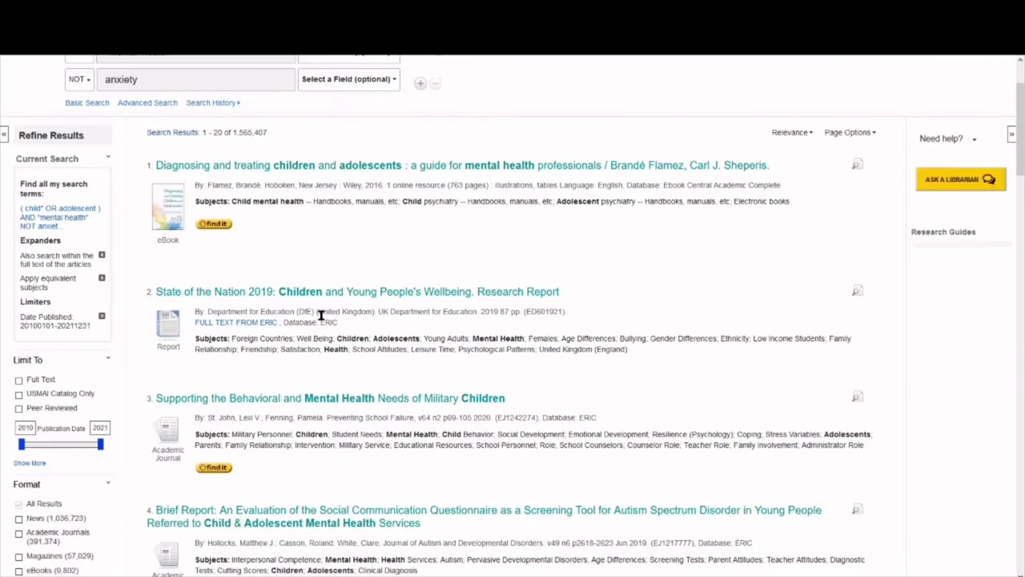
{"action": "scroll", "coordinate": [90, 314], "scroll_direction": "down", "scroll_amount": 1}
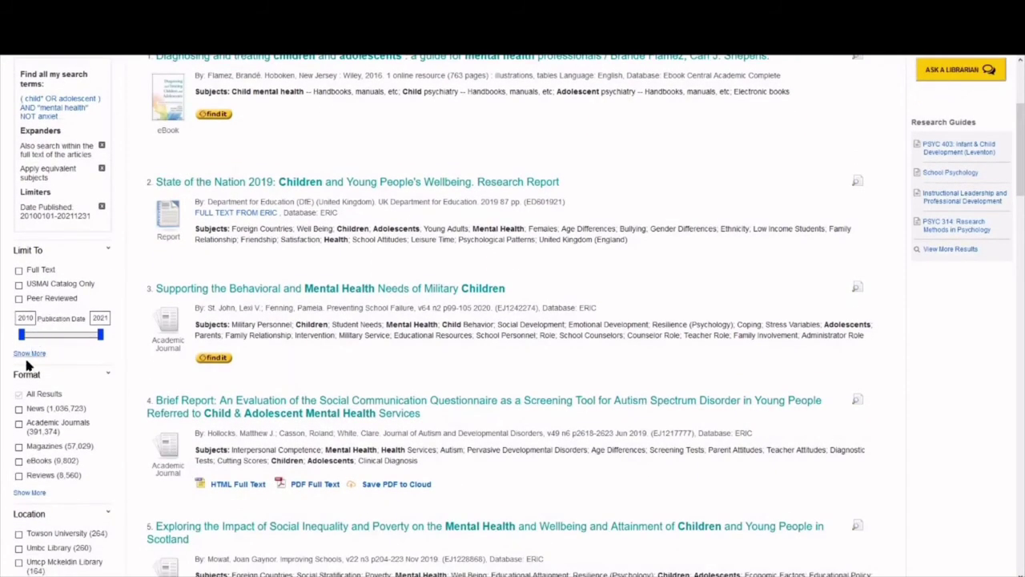
{"action": "left_click", "coordinate": [18, 425]}
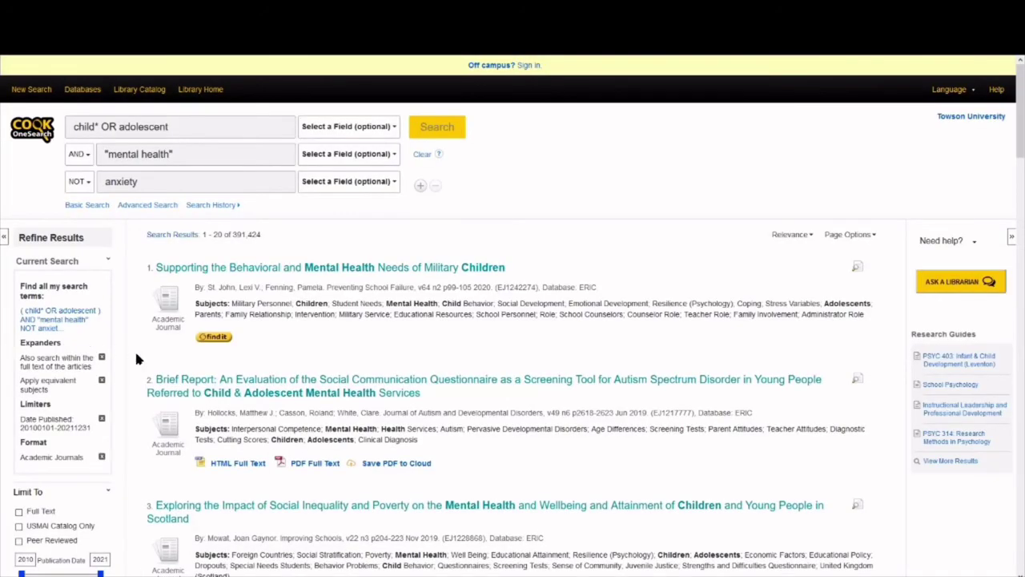
Limit the results to peer-reviewed items and check the result count
{"action": "scroll", "coordinate": [67, 430], "scroll_direction": "down", "scroll_amount": 2}
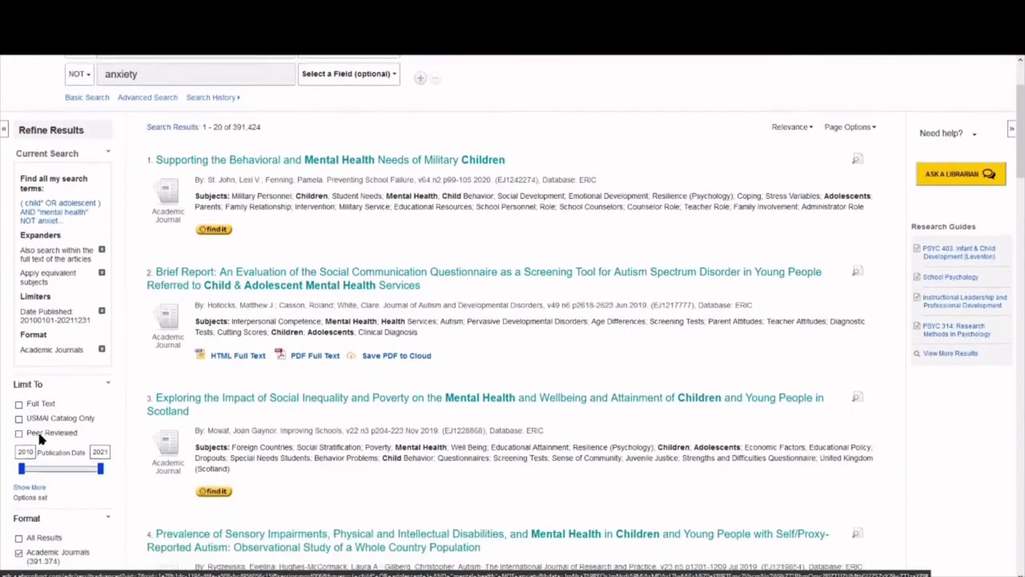
{"action": "left_click", "coordinate": [18, 432]}
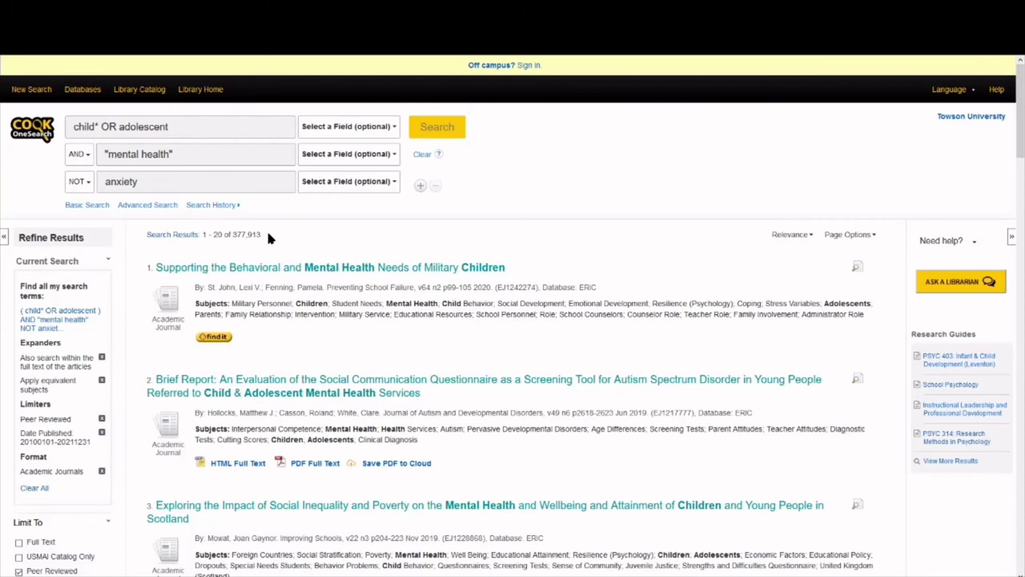
{"action": "left_click_drag", "start_coordinate": [266, 234], "coordinate": [232, 235]}
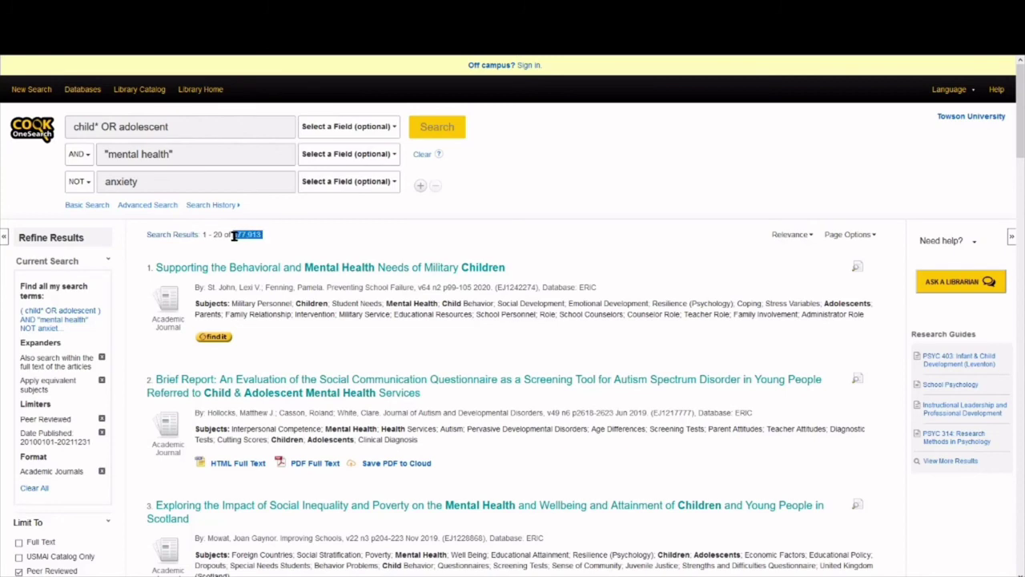
{"action": "left_click", "coordinate": [360, 236]}
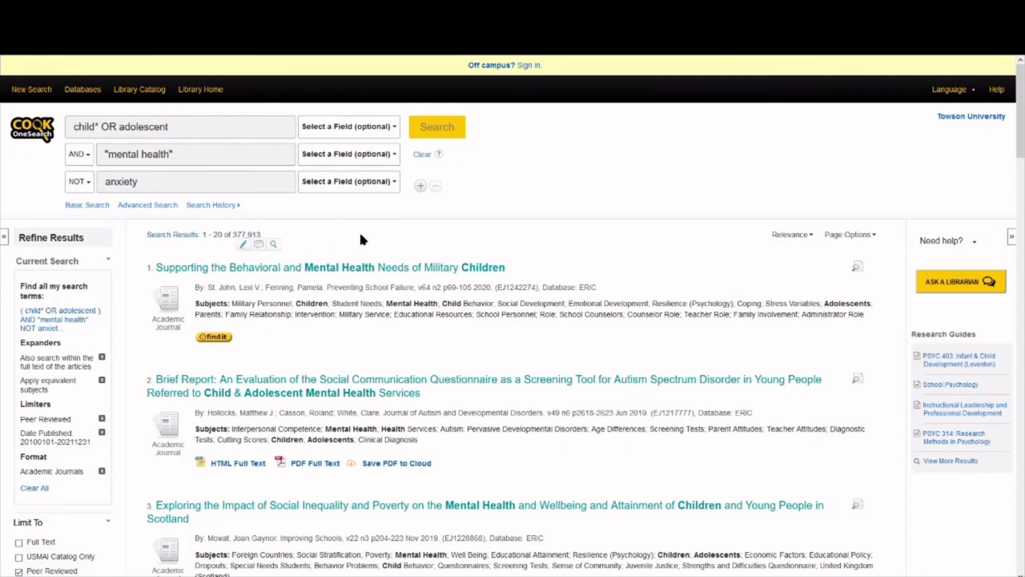